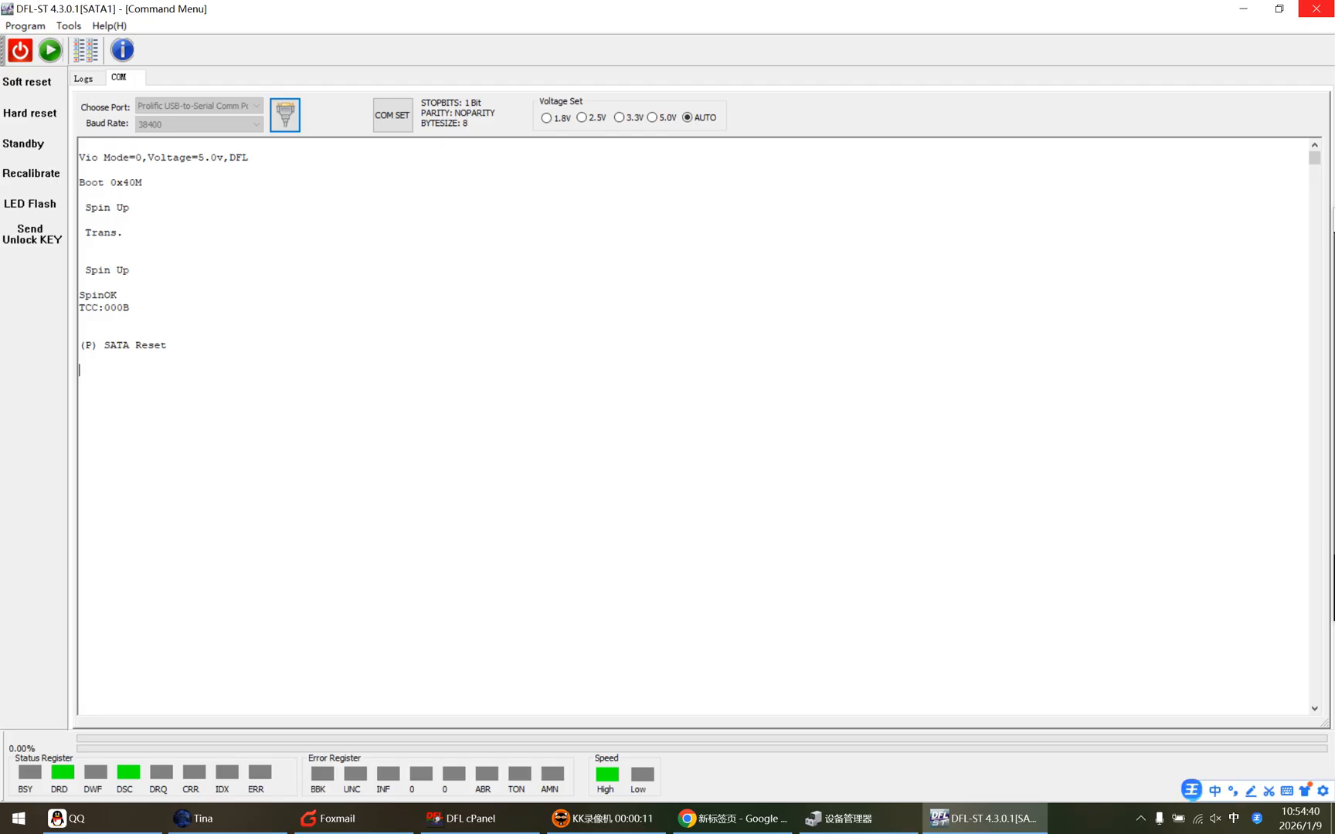
Enter ASCII diagnostic mode and display the drive's firmware and feature information in the terminal.
key(ctrl+z)
key(ctrl+l)
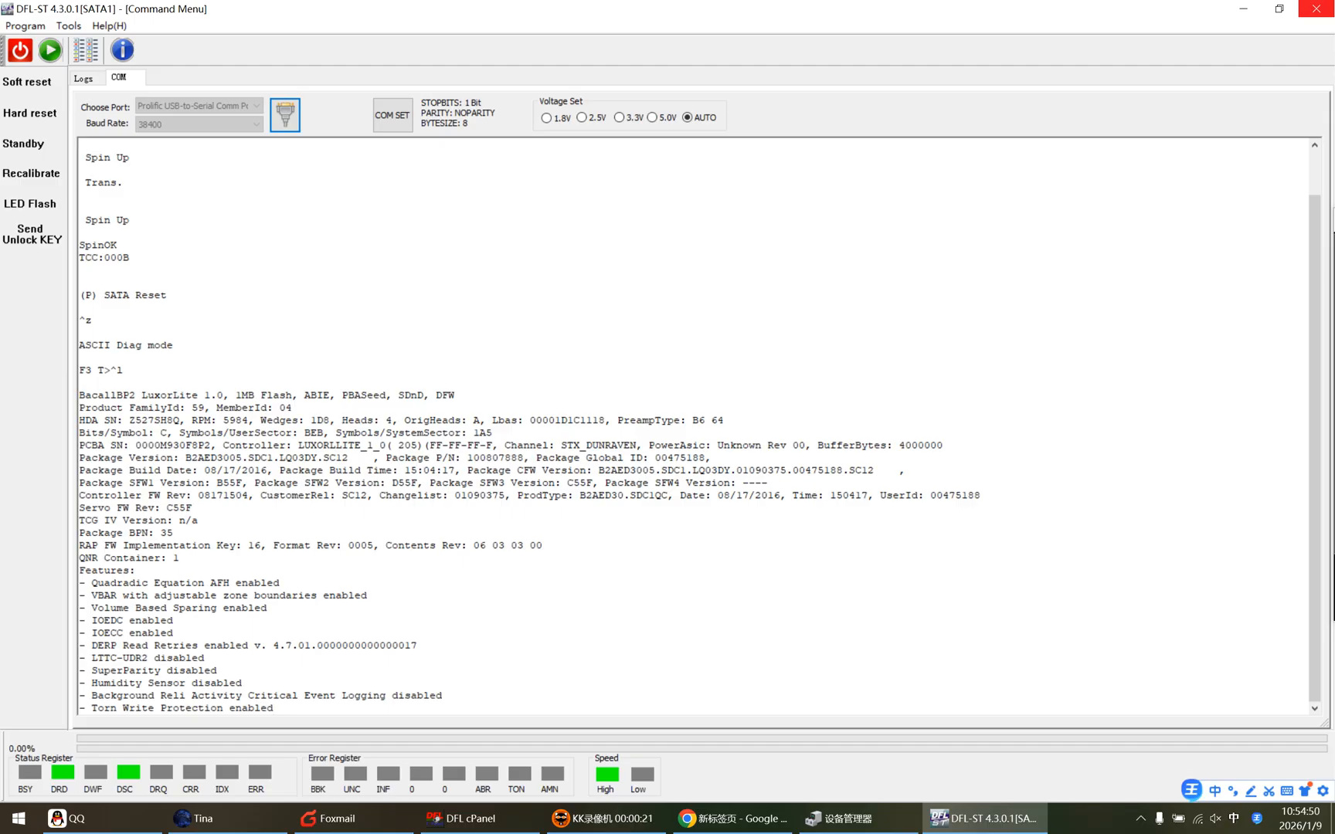
double_click(198, 408)
click(135, 396)
double_click(137, 395)
click(137, 395)
Launch the Barracuda F3 utility, obtain the drive info and accept the Bacall(59) family.
click(86, 50)
click(697, 400)
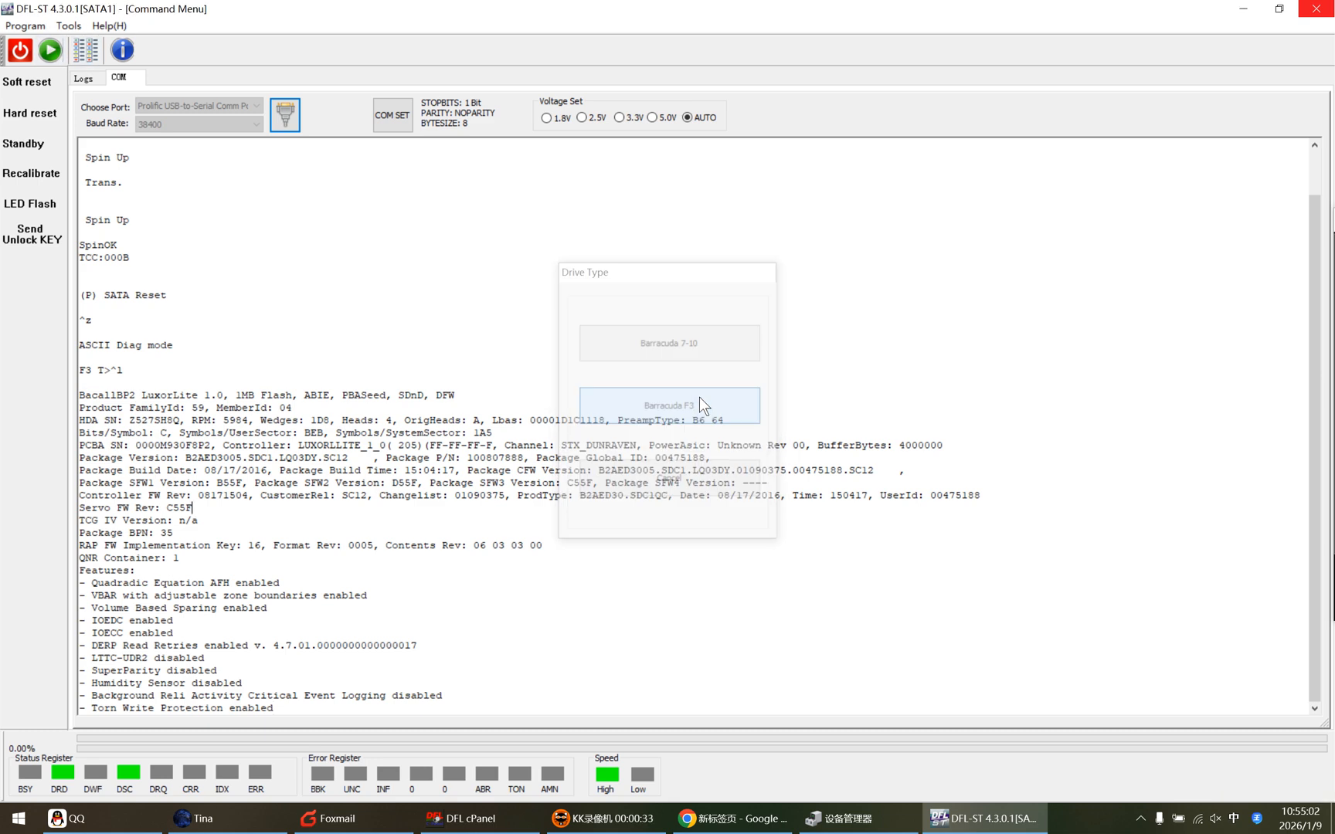
click(773, 635)
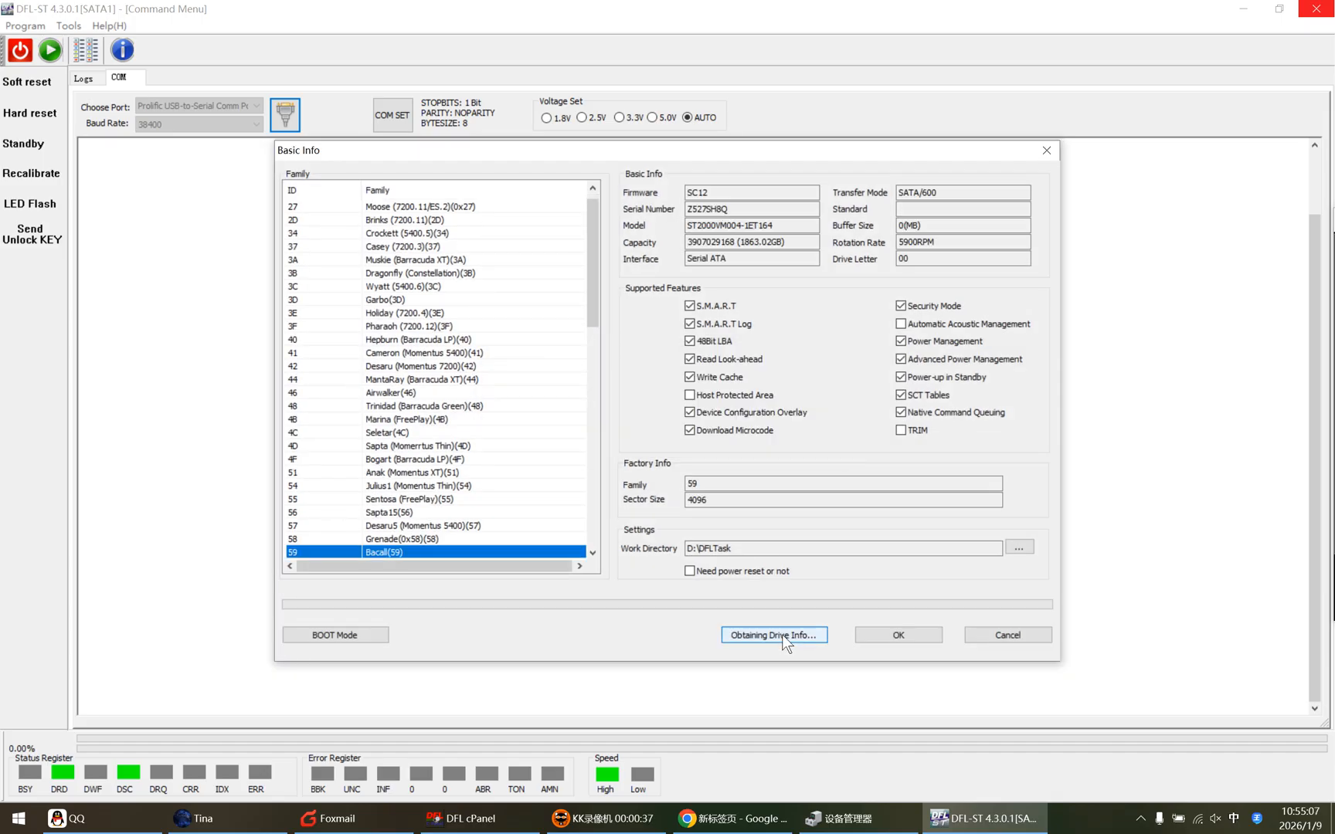
click(904, 631)
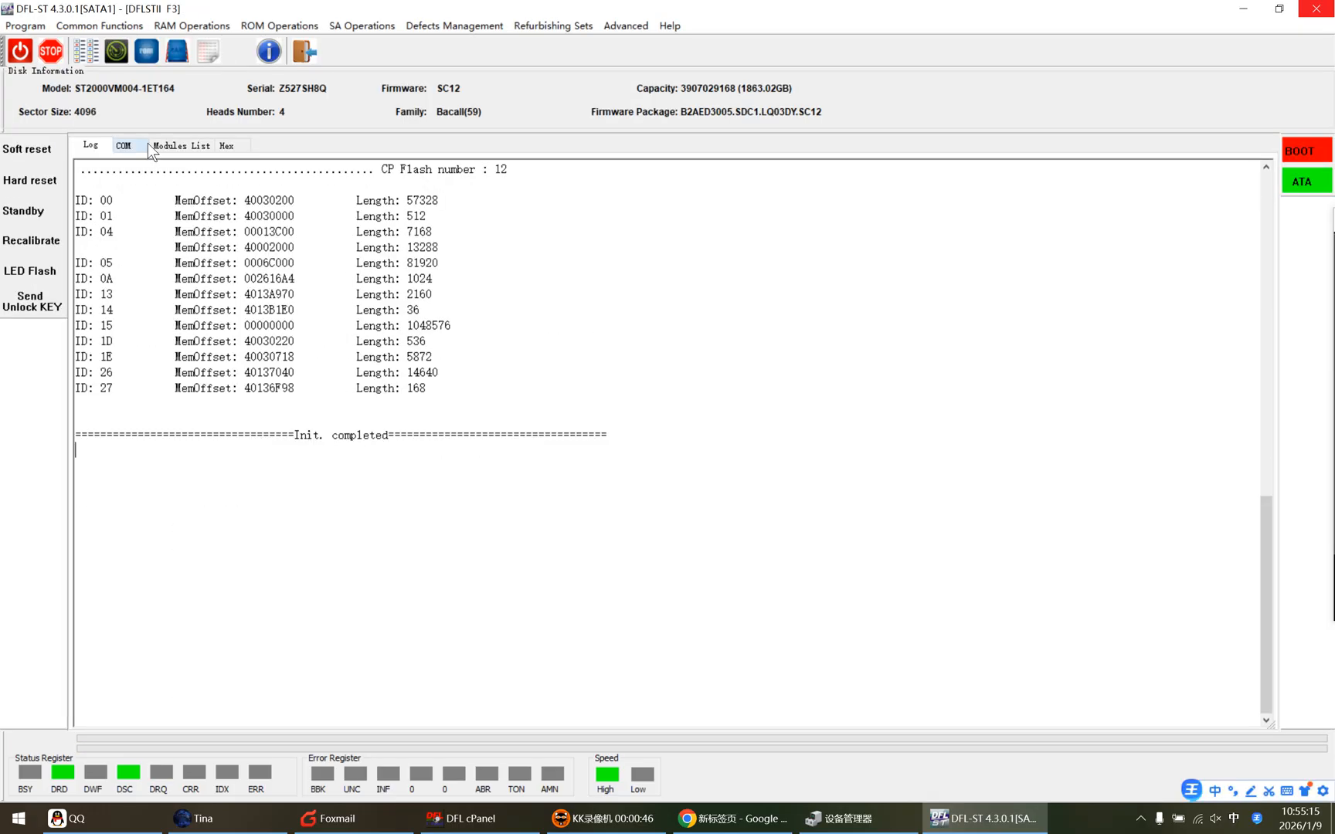
View the modules list, then start Read SYS Files and accept the default work directory.
click(180, 145)
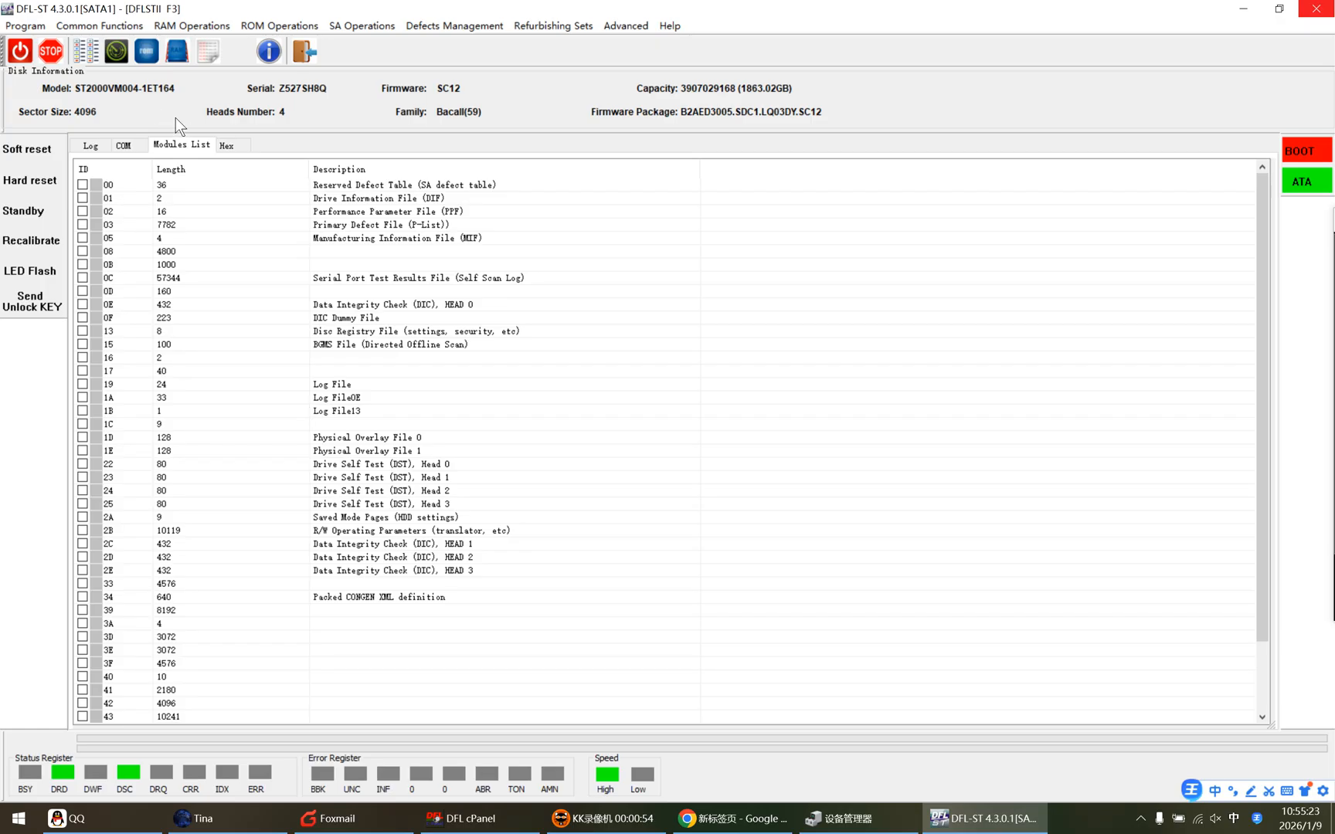
click(362, 26)
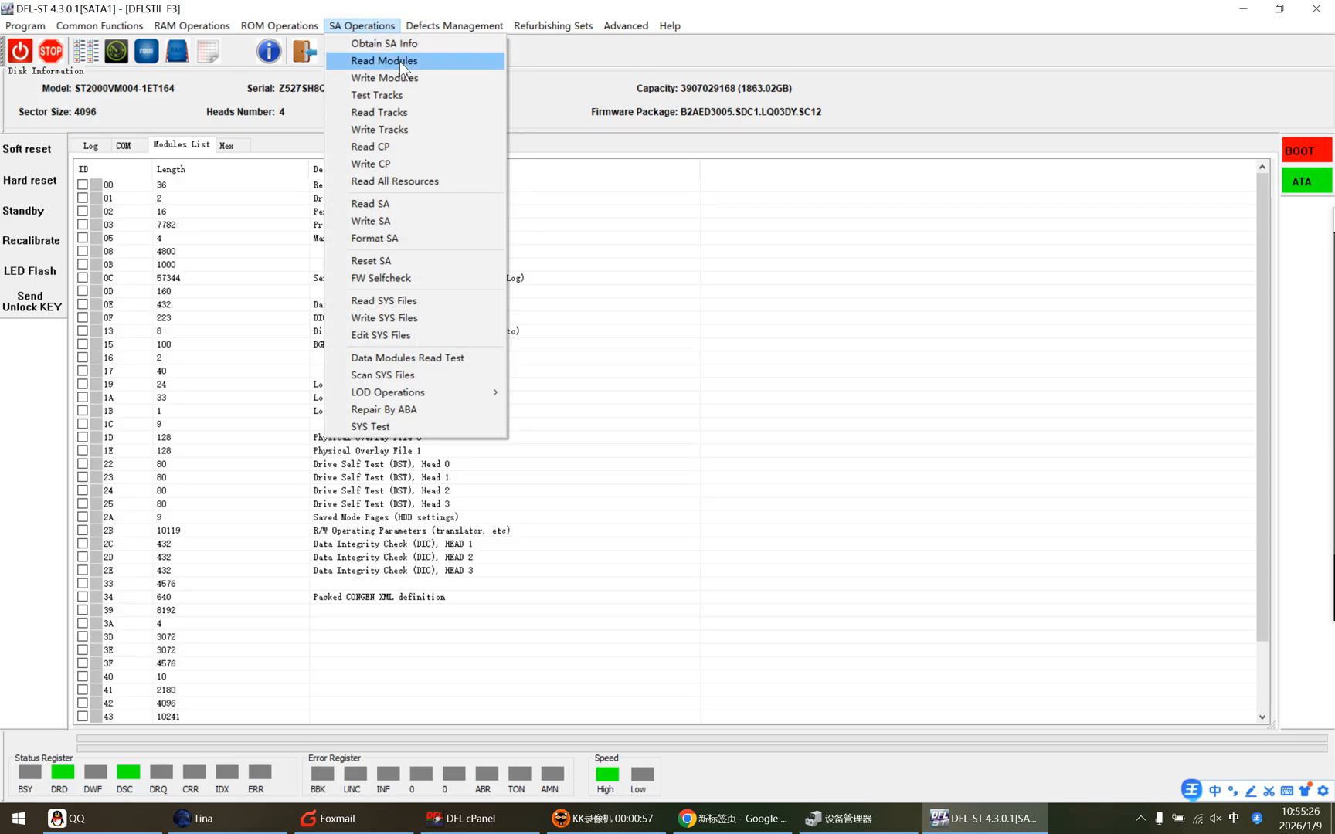
click(26, 25)
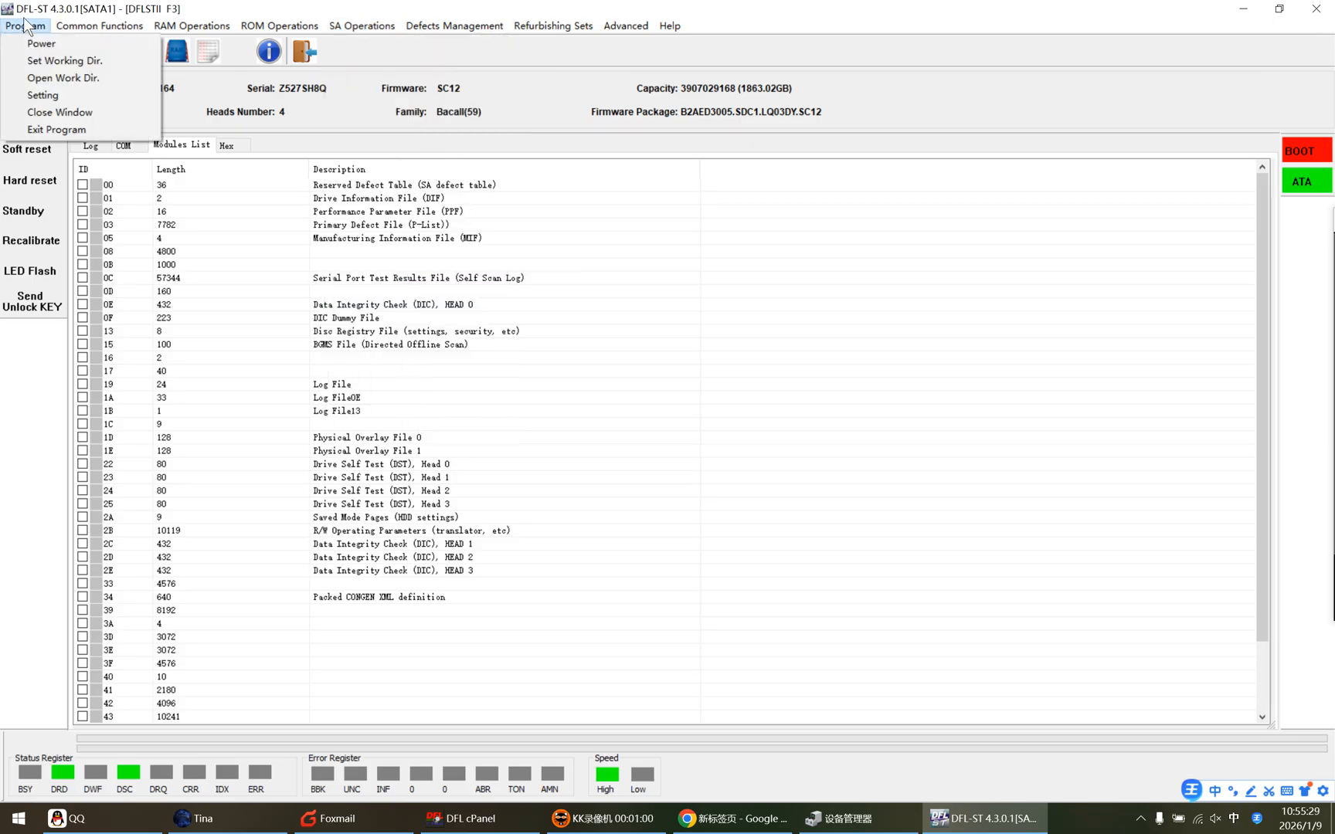
click(357, 24)
click(373, 23)
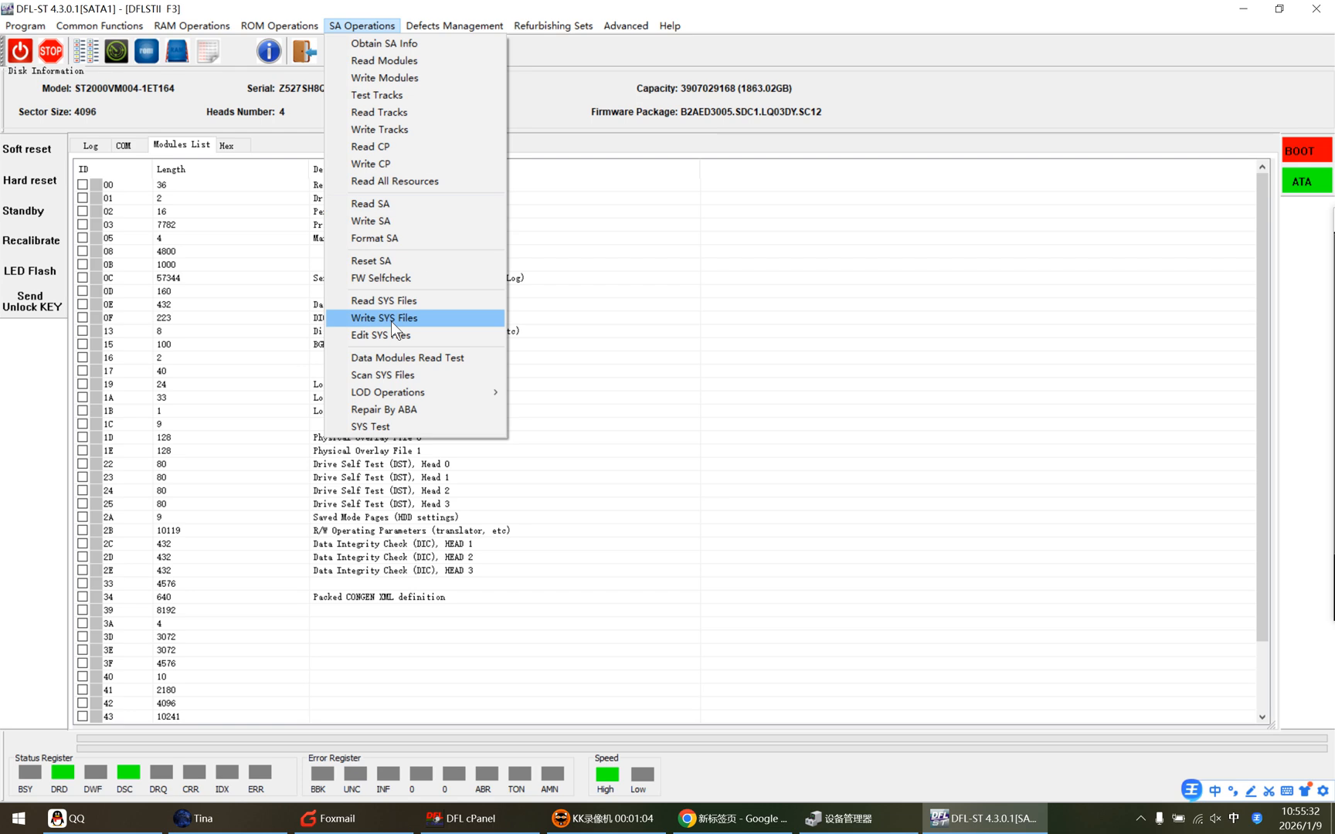
click(396, 302)
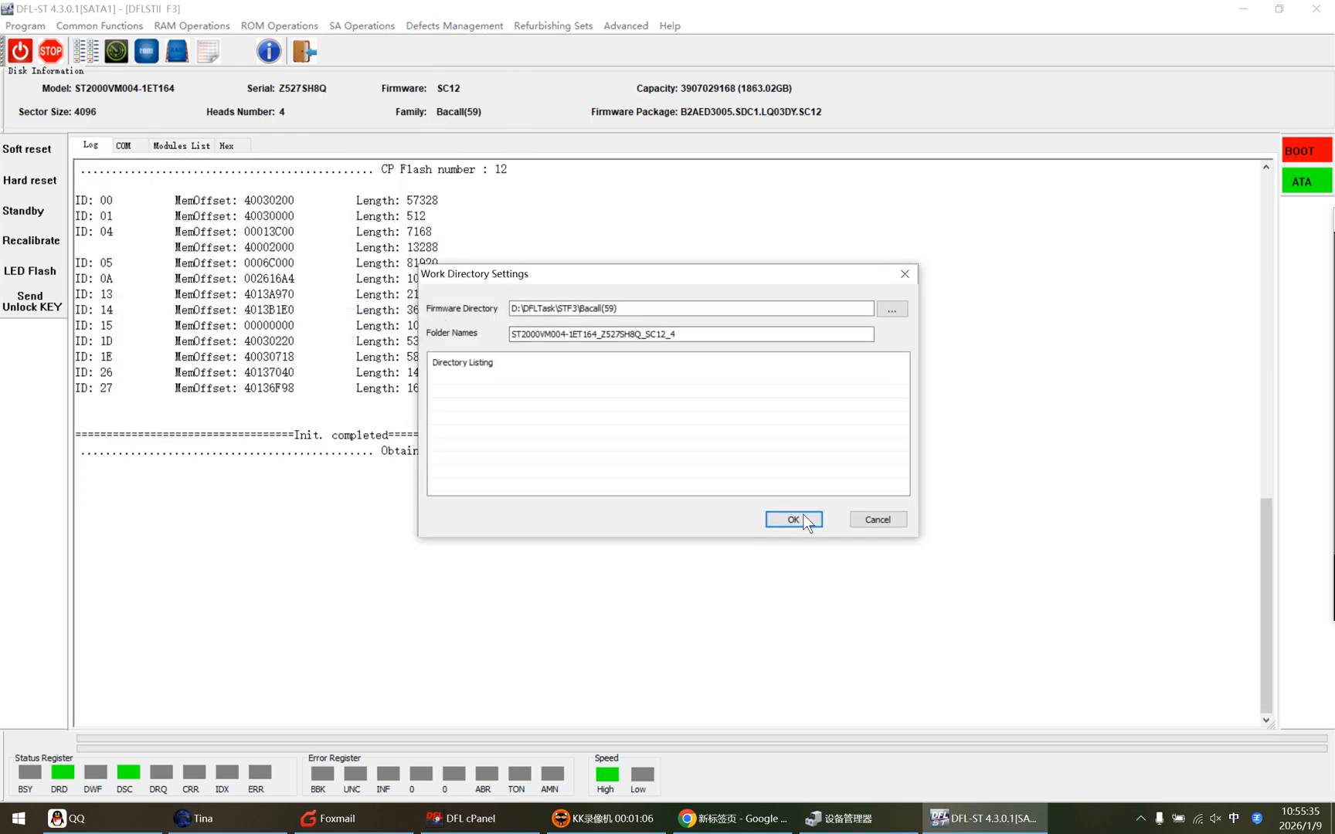
click(803, 522)
Select SYS files 01B, 028, 035 and 093 and read them to the save folder.
click(617, 447)
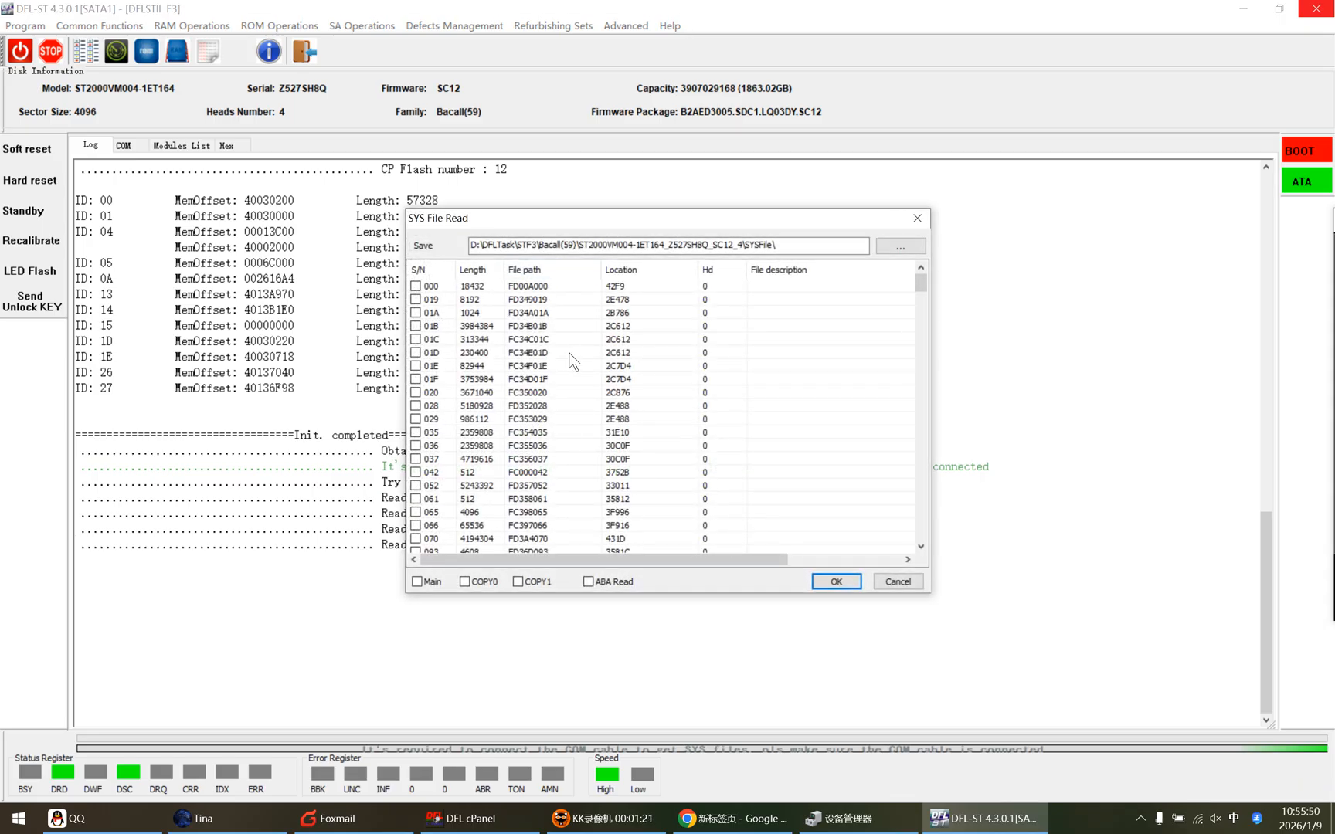
click(415, 326)
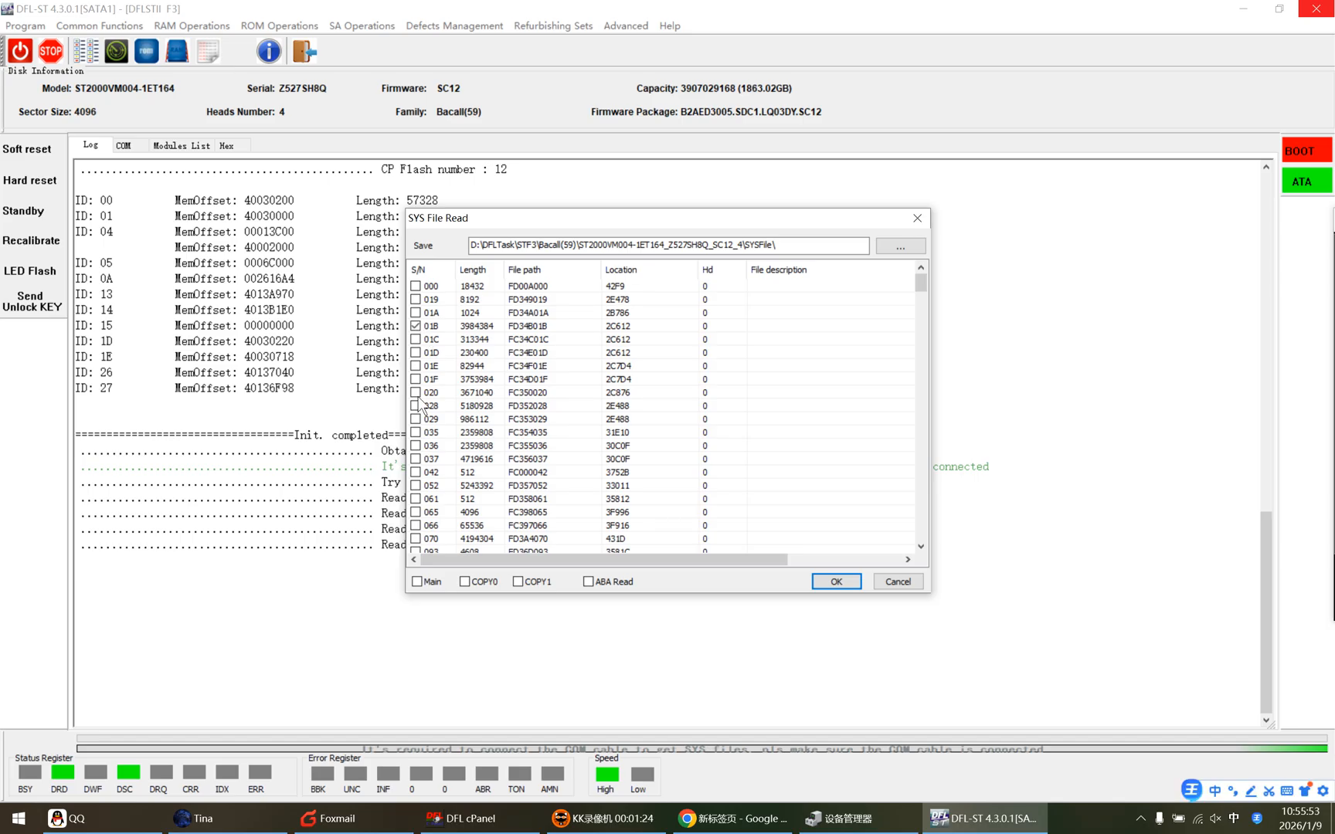
click(416, 405)
click(416, 432)
scroll(439, 458, down, 3)
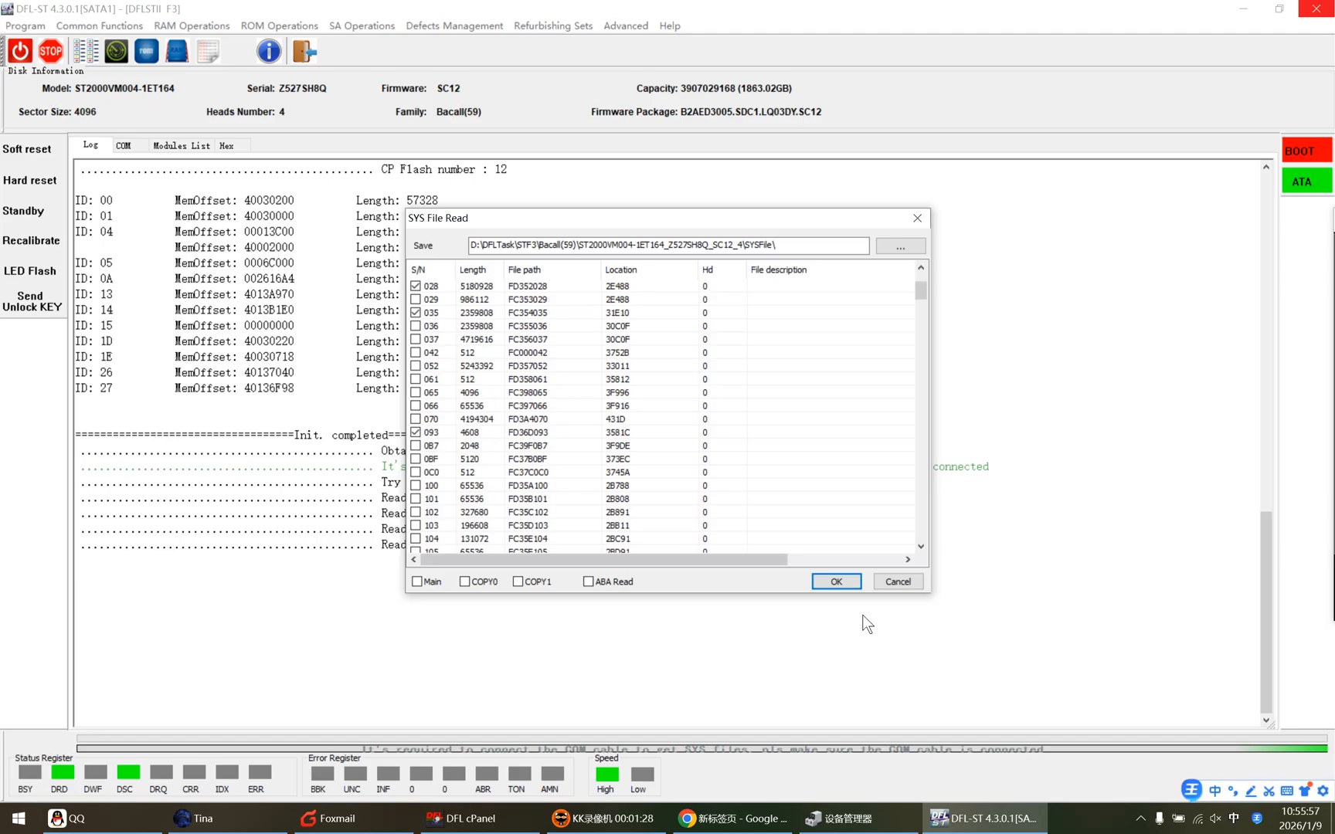
click(831, 582)
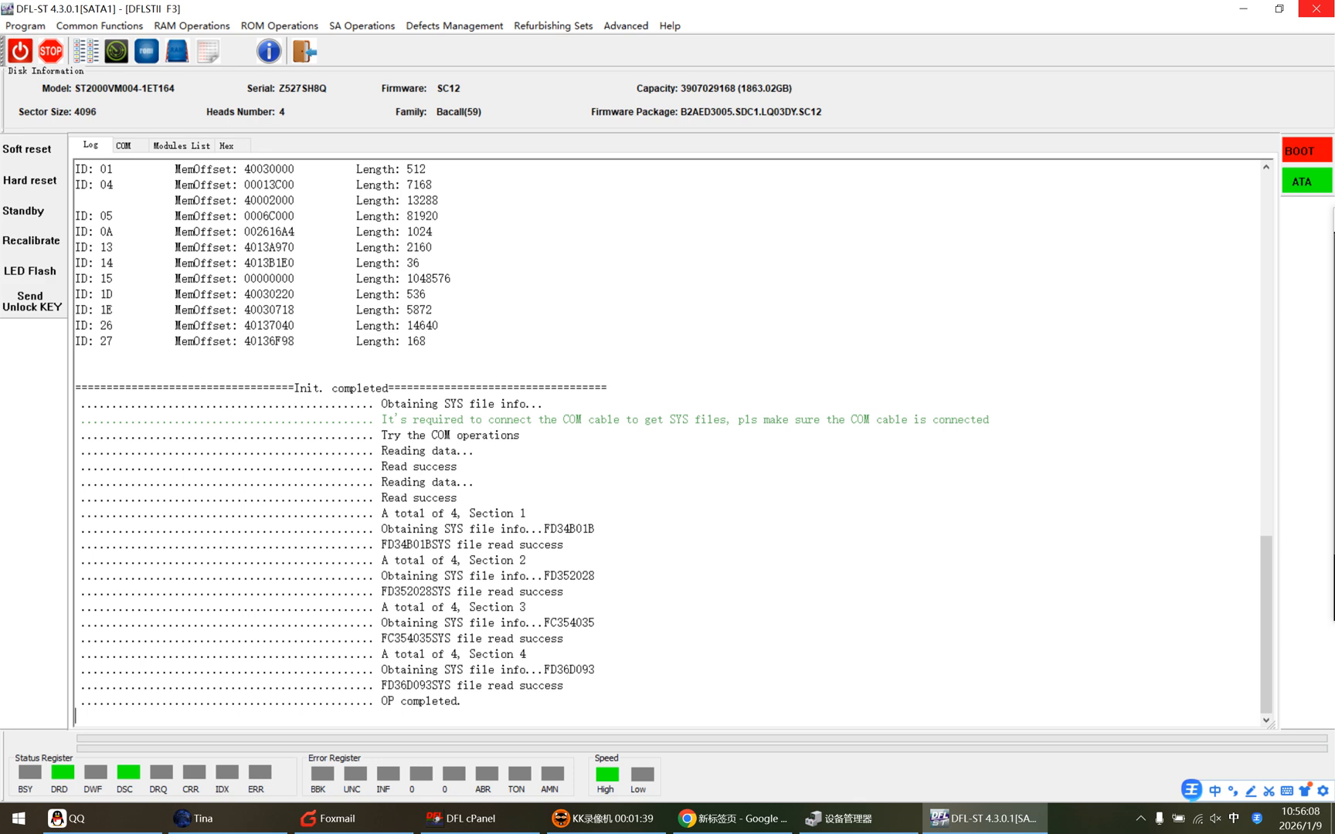
Read the ROM by ATA into the default directory.
click(279, 26)
click(291, 38)
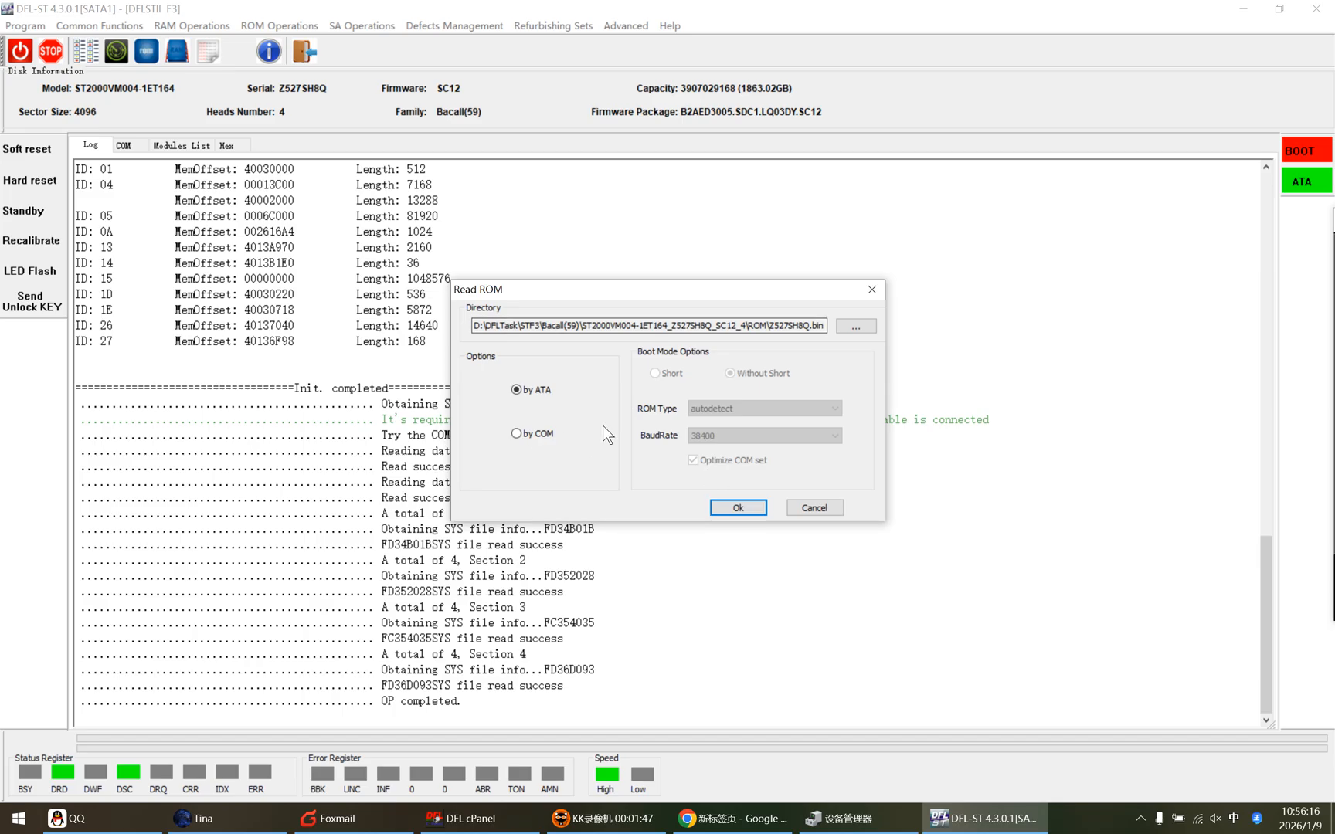
click(736, 508)
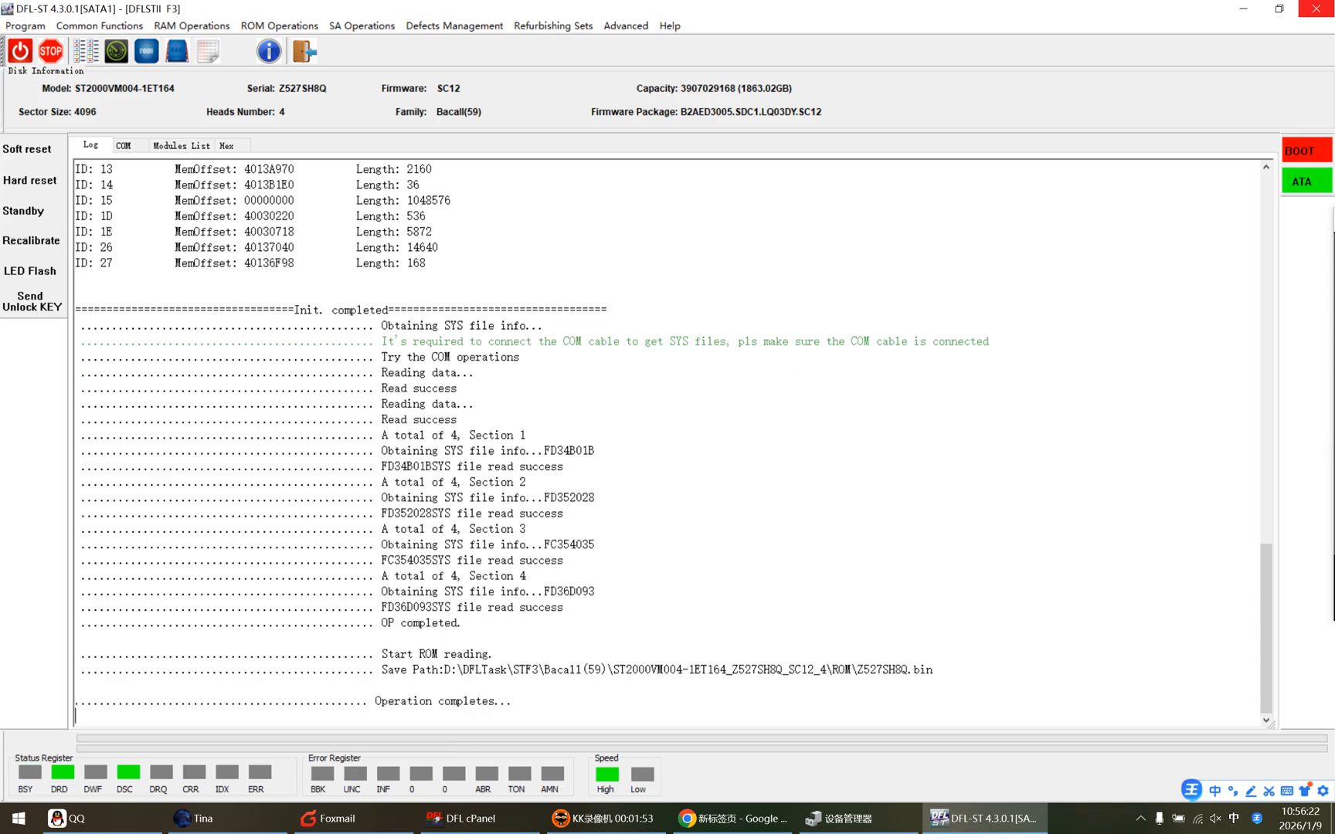
Examine the ROM save path in the log and the modules list.
drag(934, 670, 457, 670)
click(528, 576)
click(171, 143)
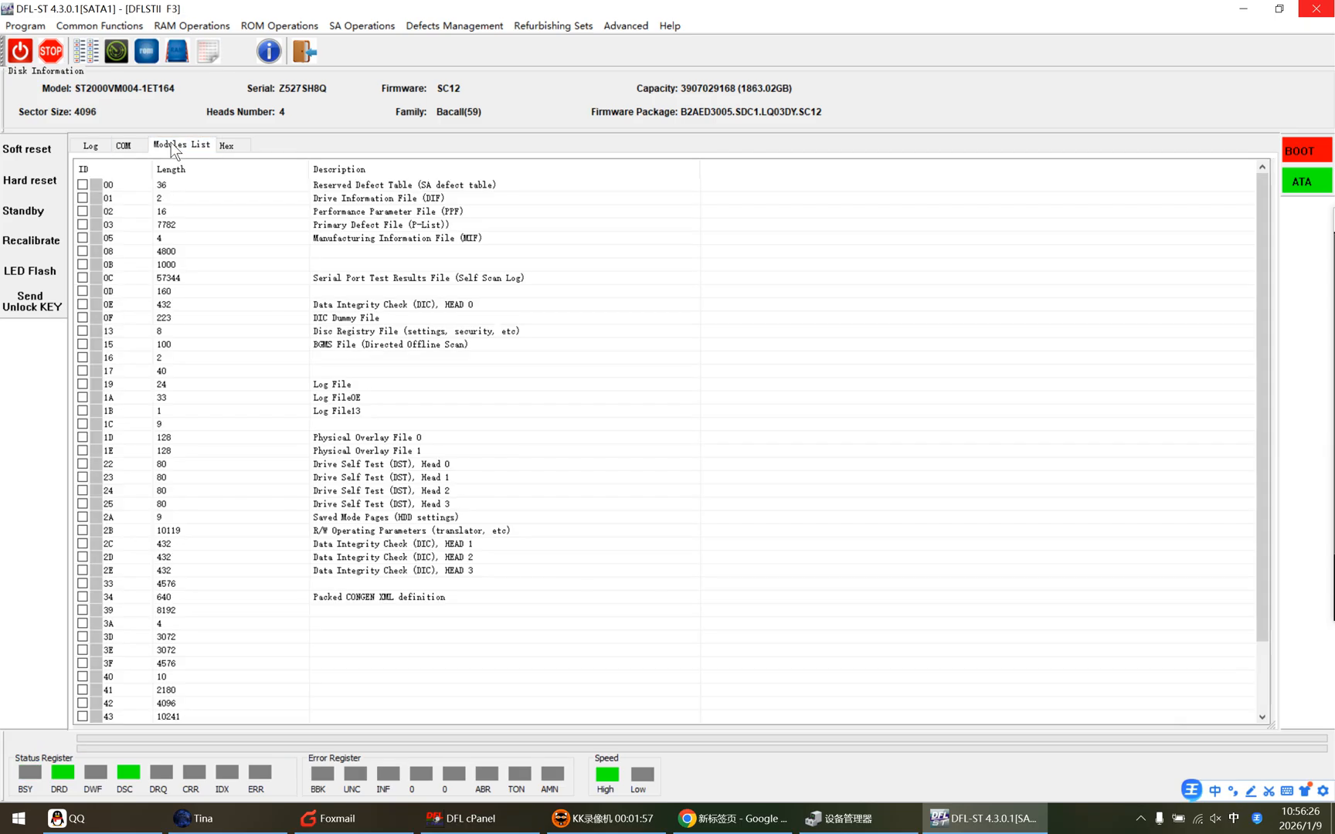
Open the COM terminal, re-enter diagnostic mode and try the command å40.
click(126, 146)
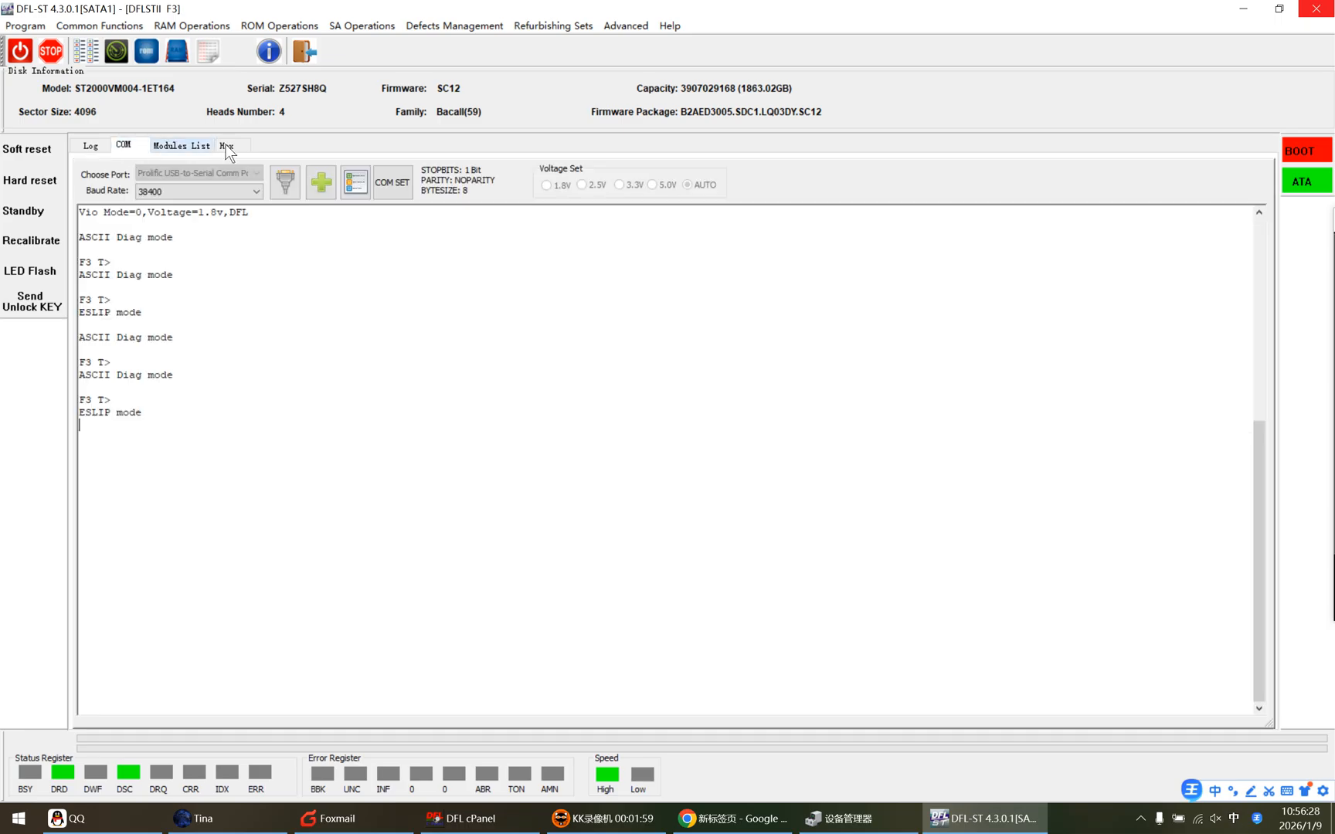
click(215, 27)
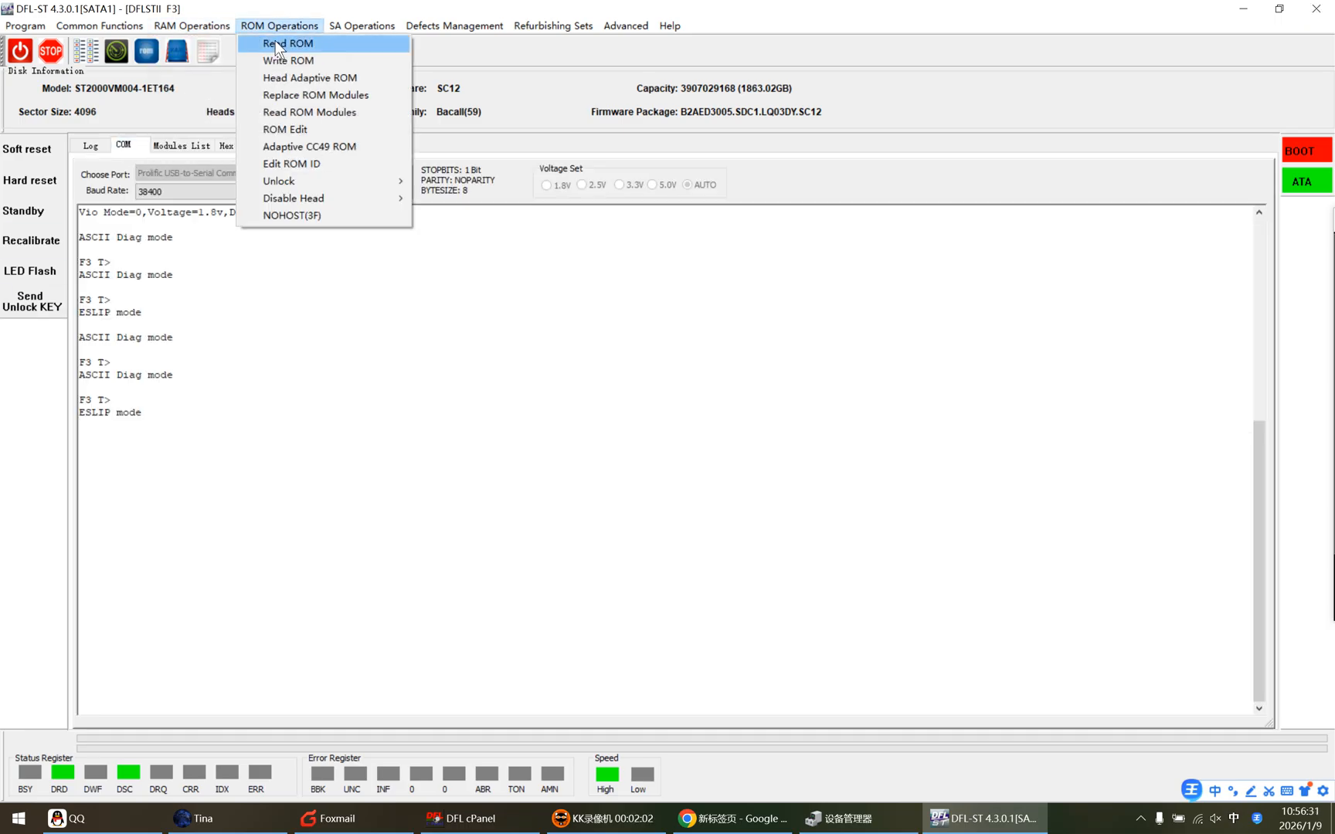
mouse_move(415, 26)
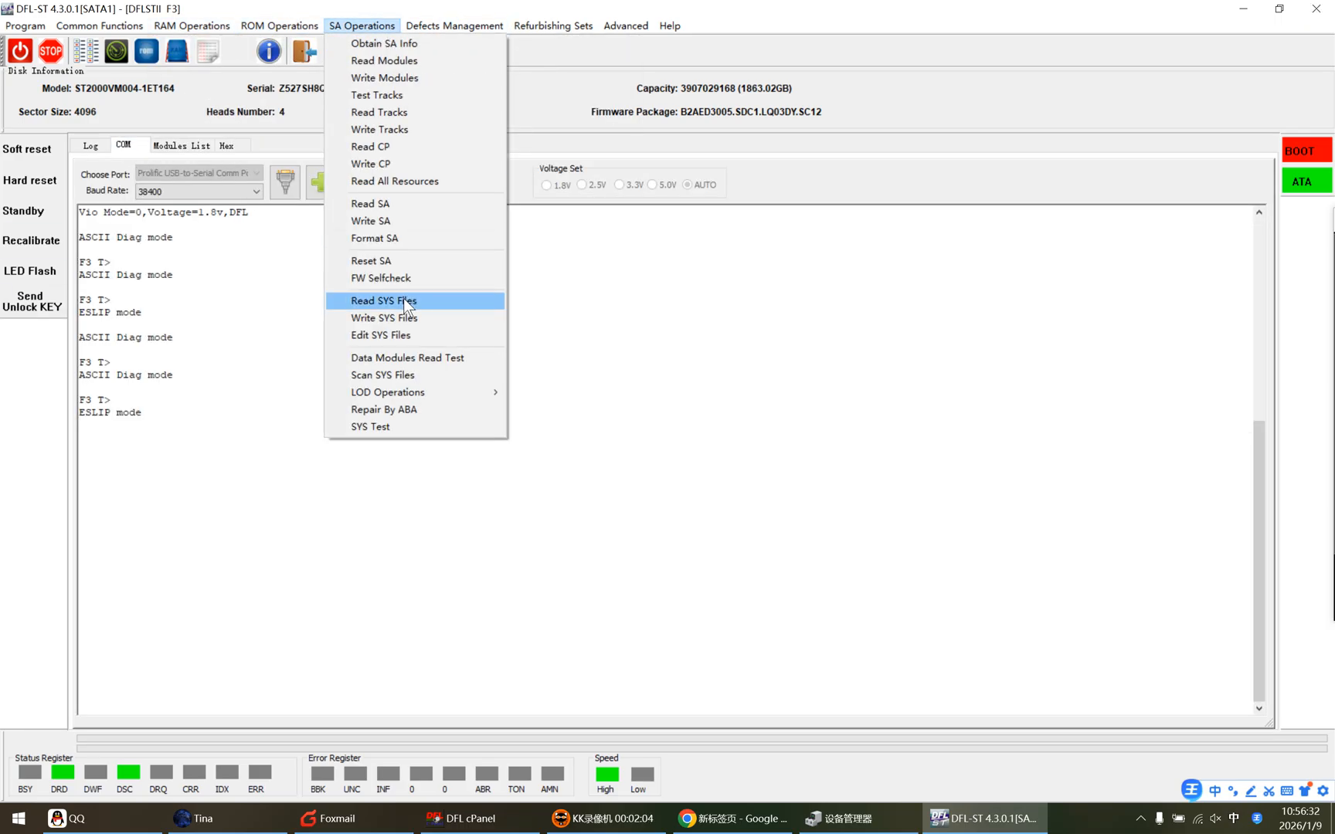
click(297, 406)
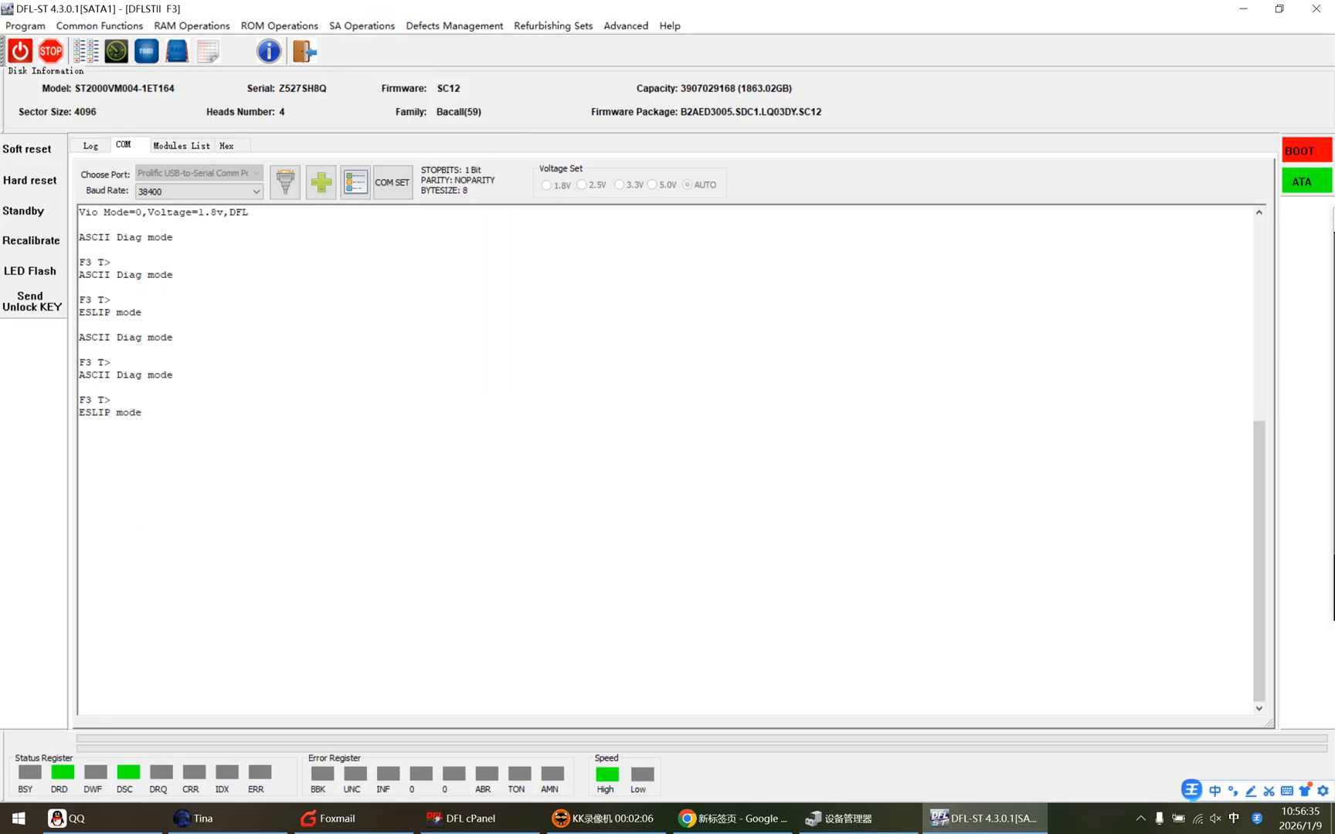
key(ctrl+z)
text(å40)
key(Return)
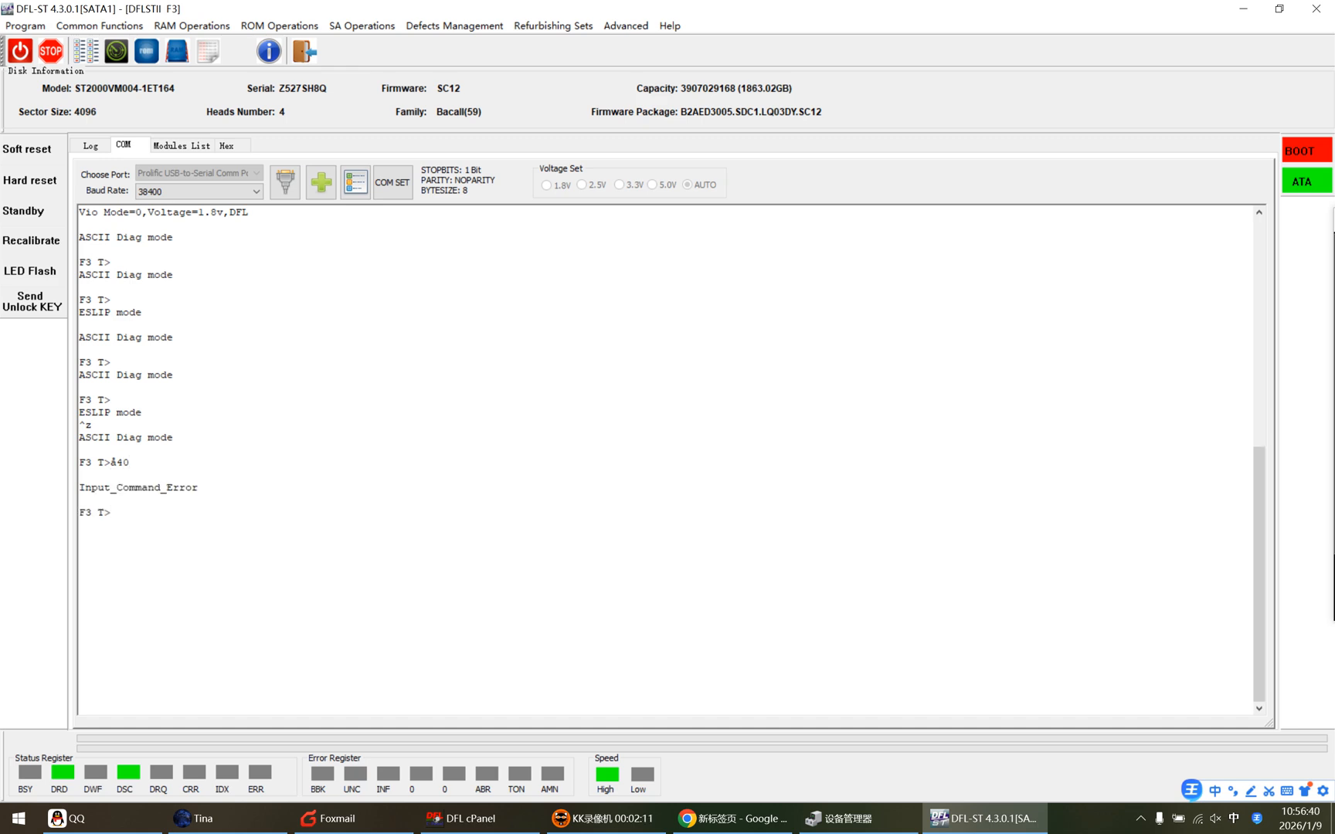
Display the G-list with V40 and the reassigned sectors list with V4.
key(ctrl+space)
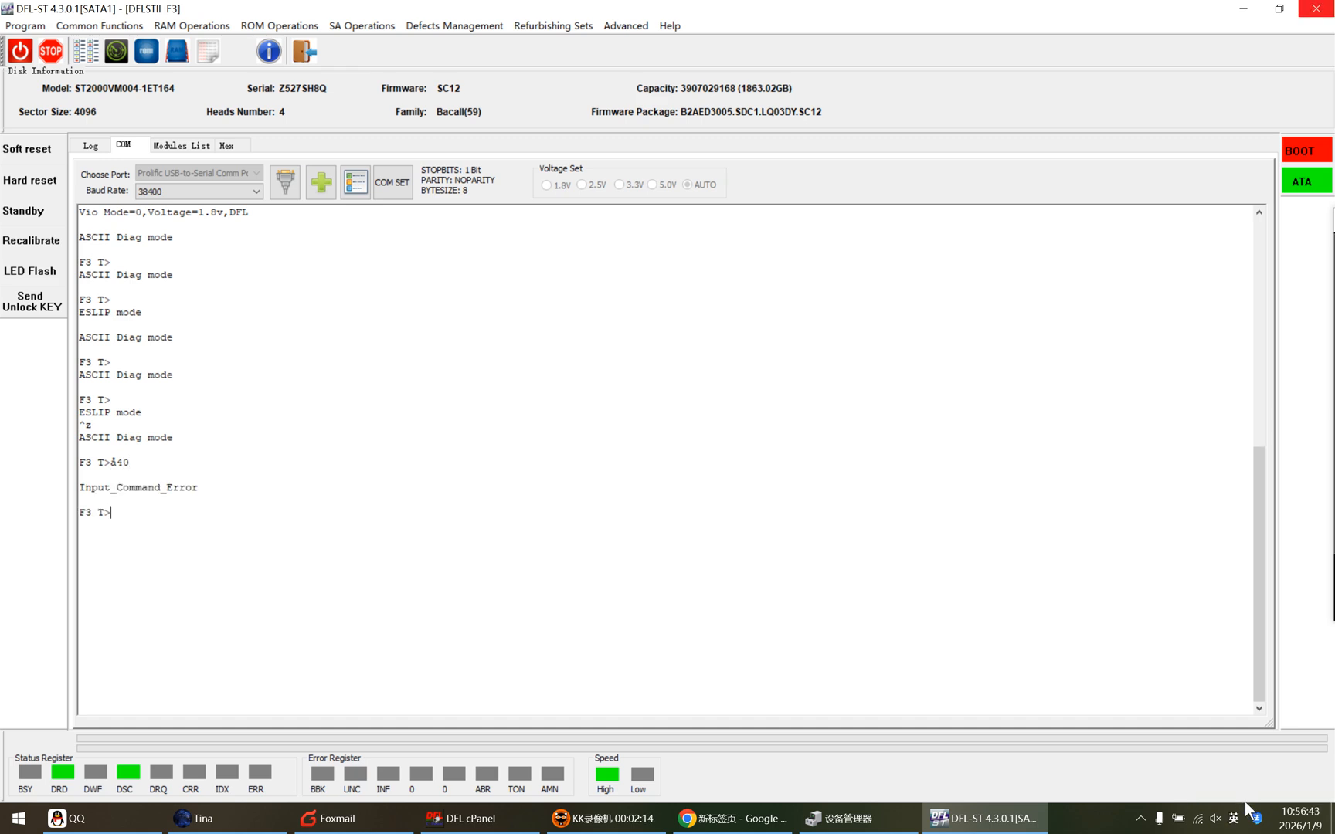
text(V40)
key(Return)
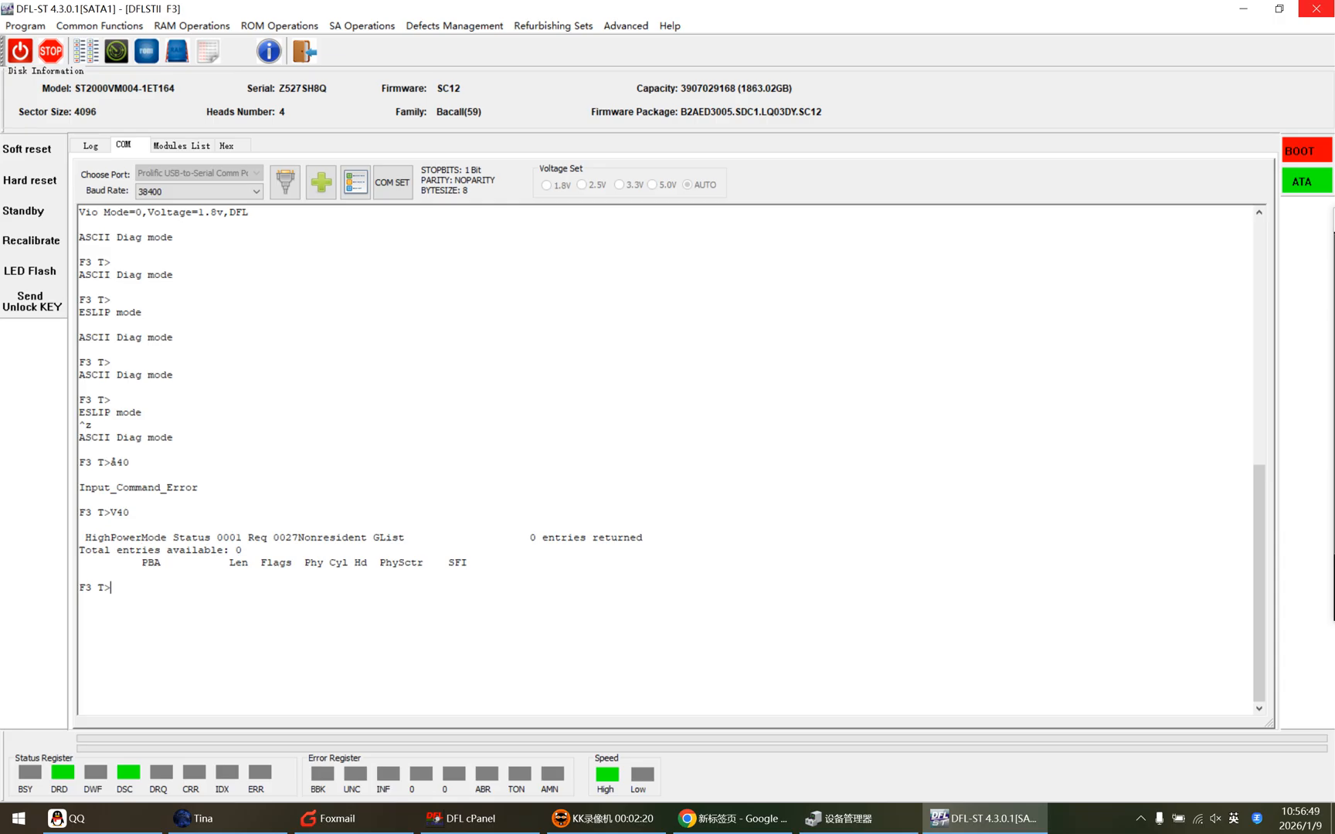
text(V4)
key(Return)
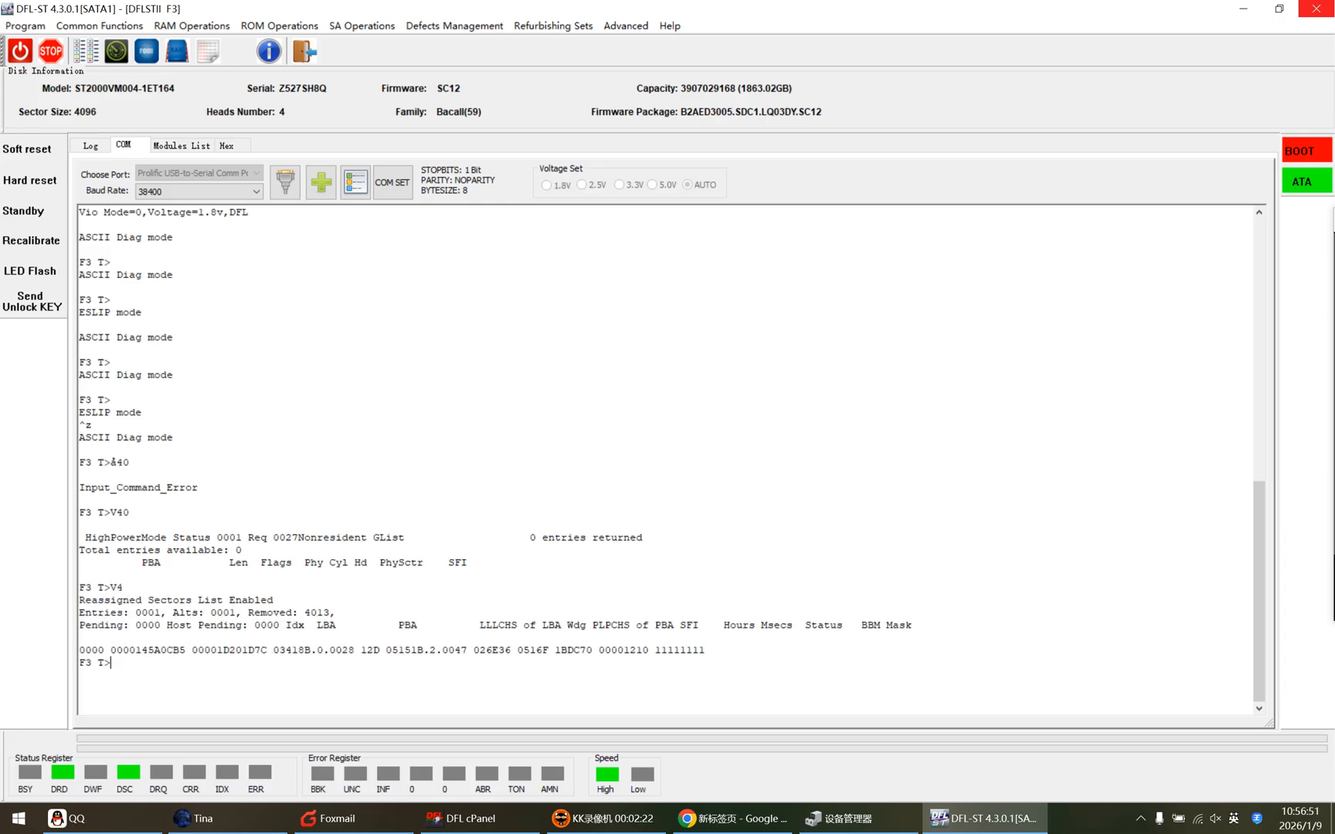
Clear the reassigned sectors list with i5,1,22 and list it again with V4.
text(i5)
text(,1,)
text(22)
text(V4)
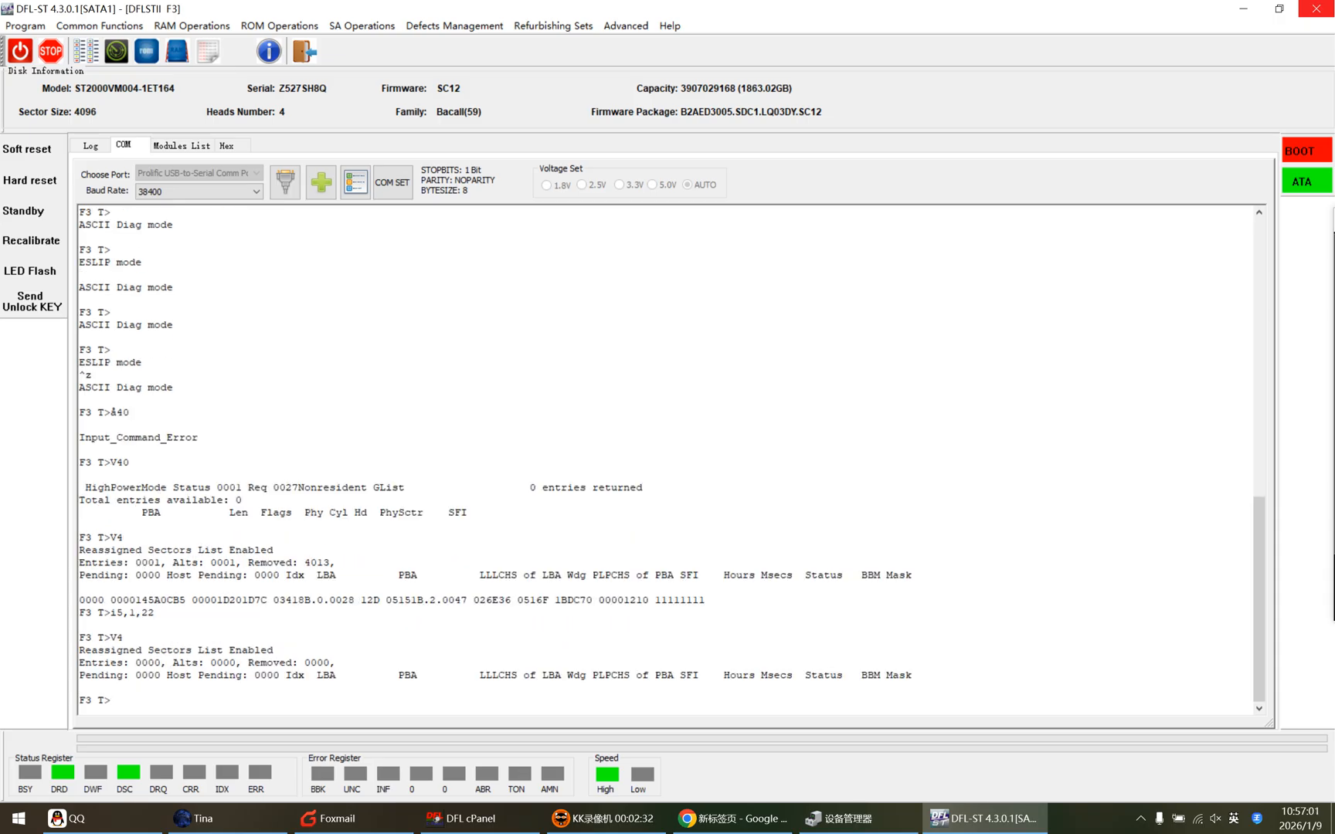
text(m0,6,)
text(2,,,,)
text(,,22)
Format the user partition with m0,6,2,,,,,,22 and switch to ESLIP mode with ^t.
key(Return)
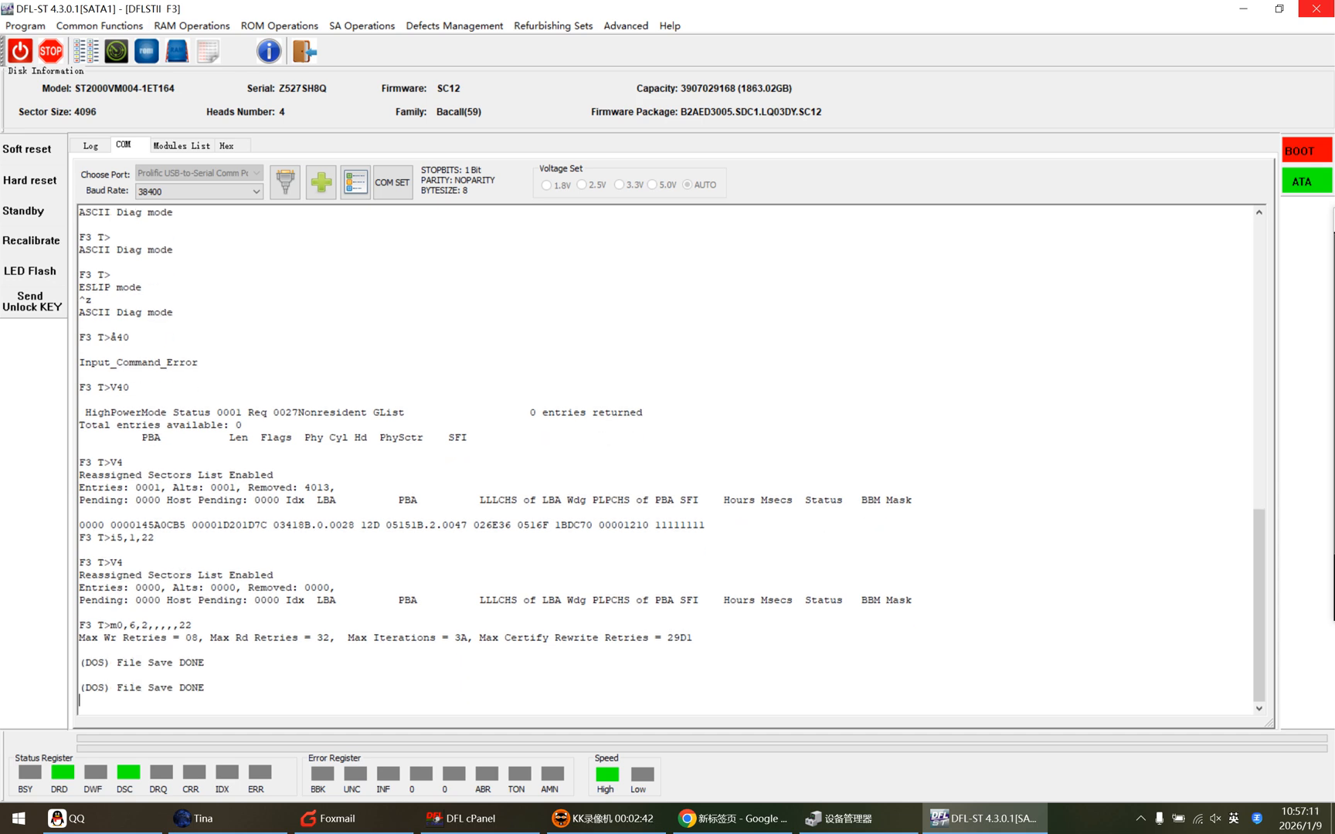
key(ctrl+t)
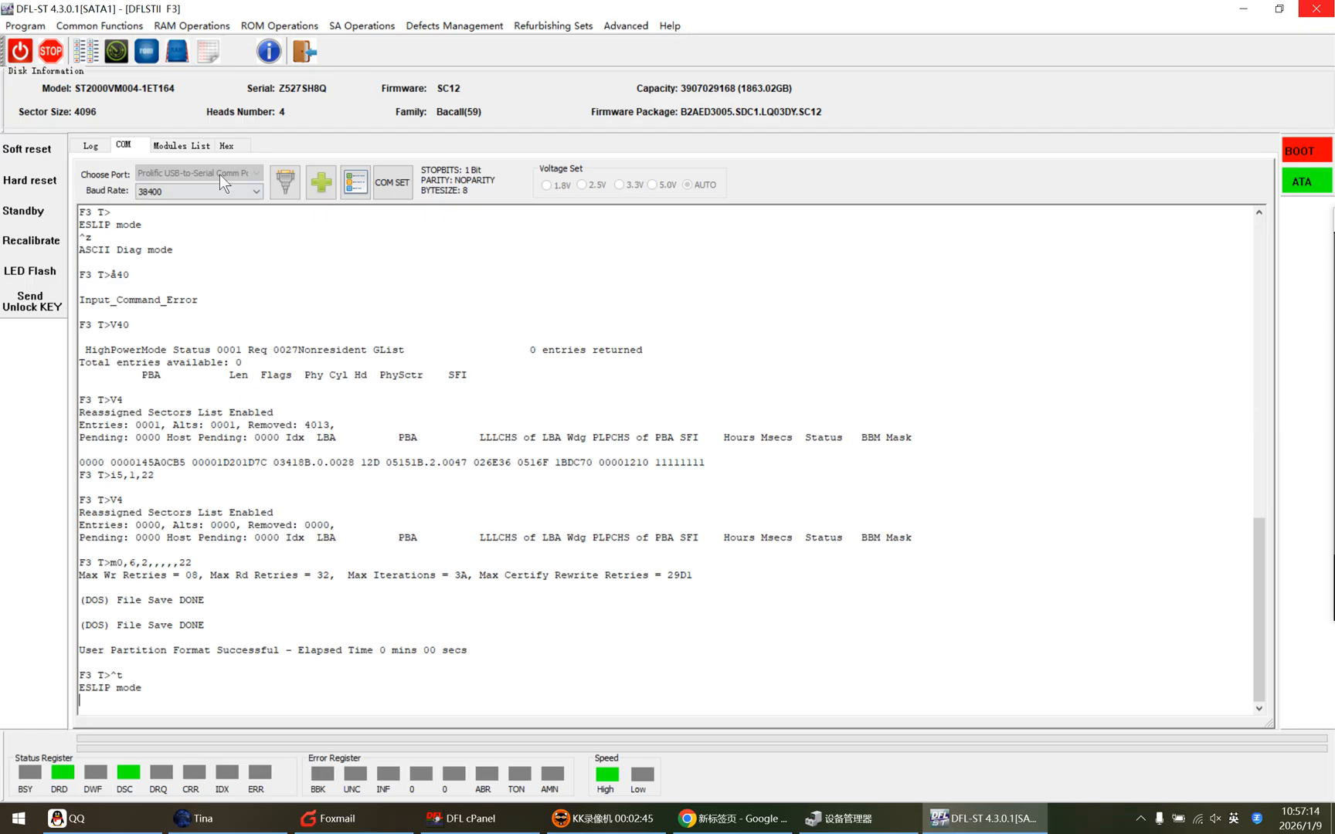
Open LBA 0 of the drive in the hex viewer.
click(232, 145)
click(90, 723)
click(634, 458)
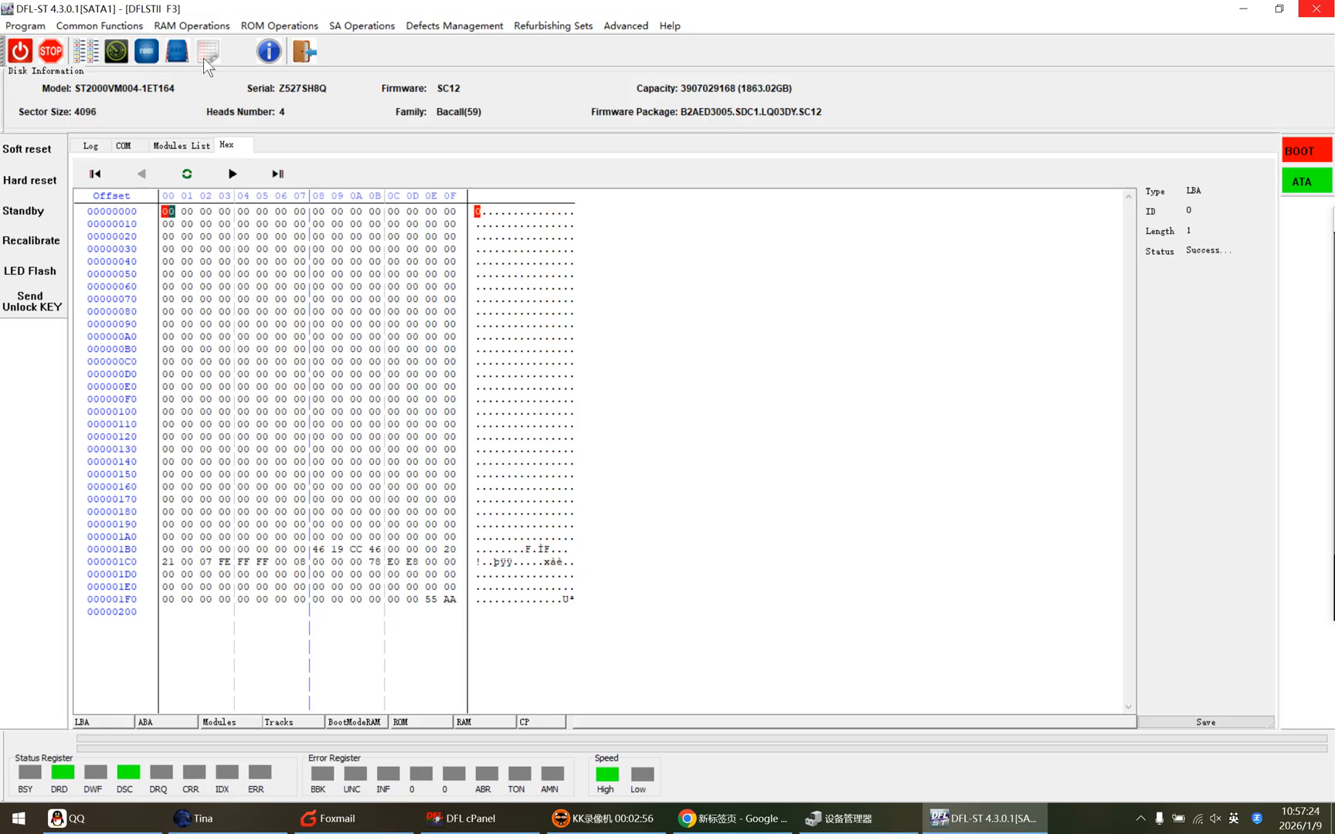
click(95, 53)
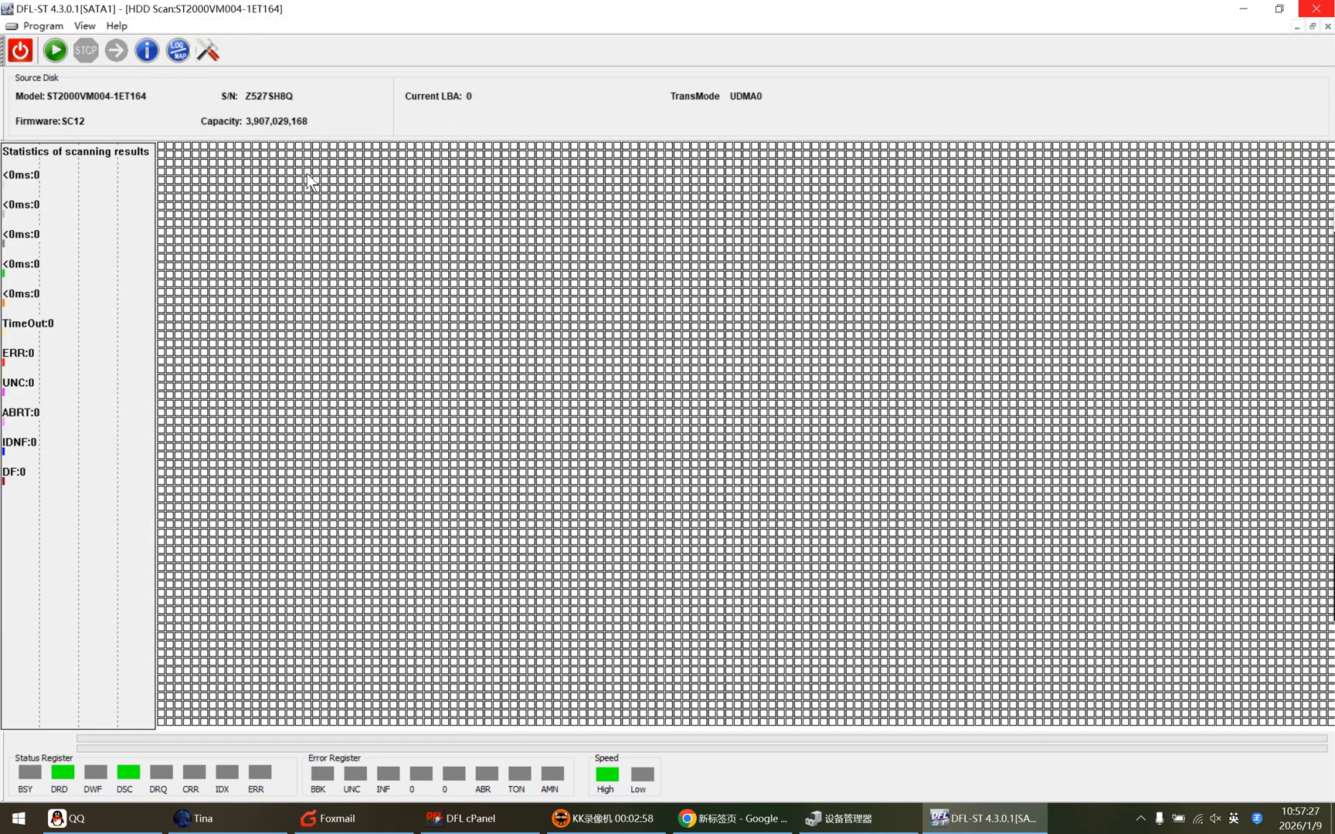
click(205, 61)
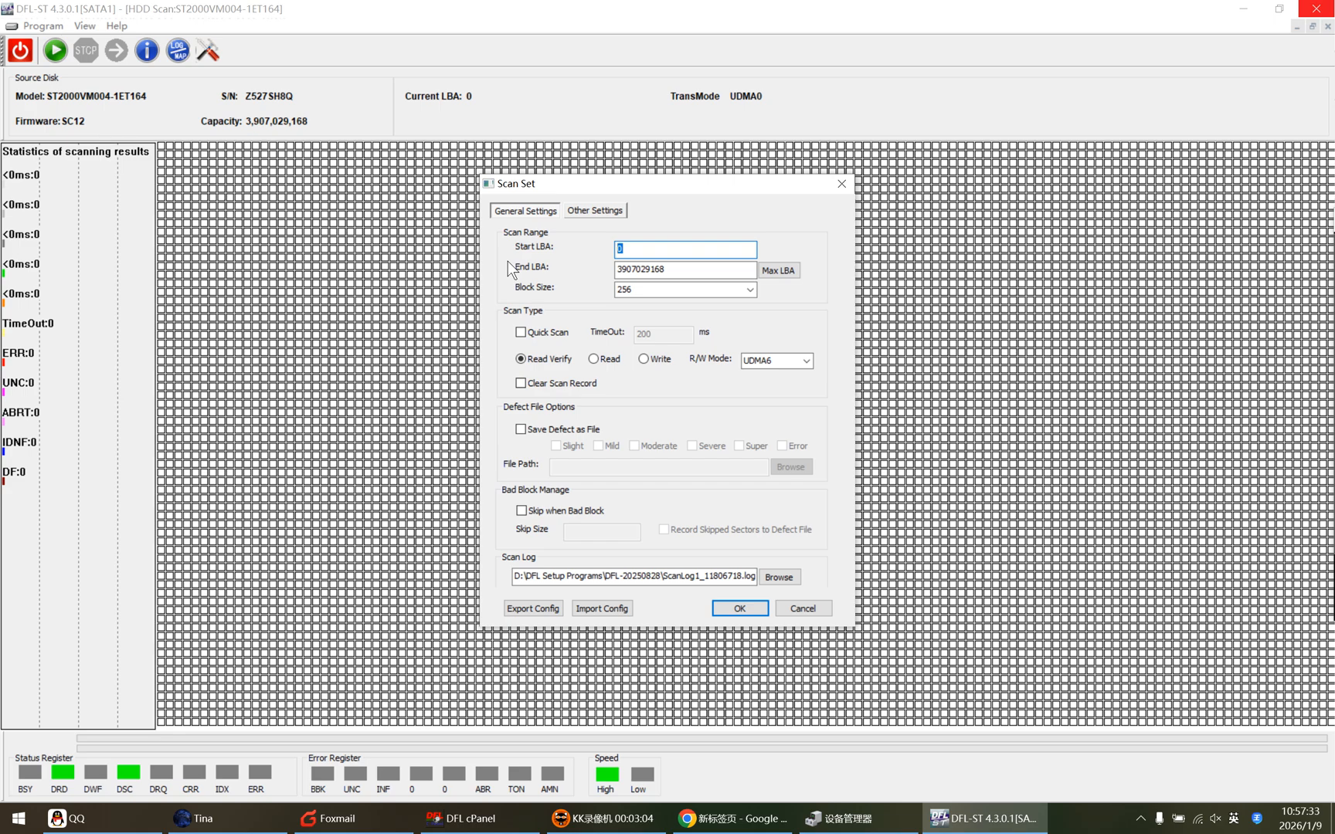
text(1)
key(BackSpace)
text(3800000000)
click(734, 608)
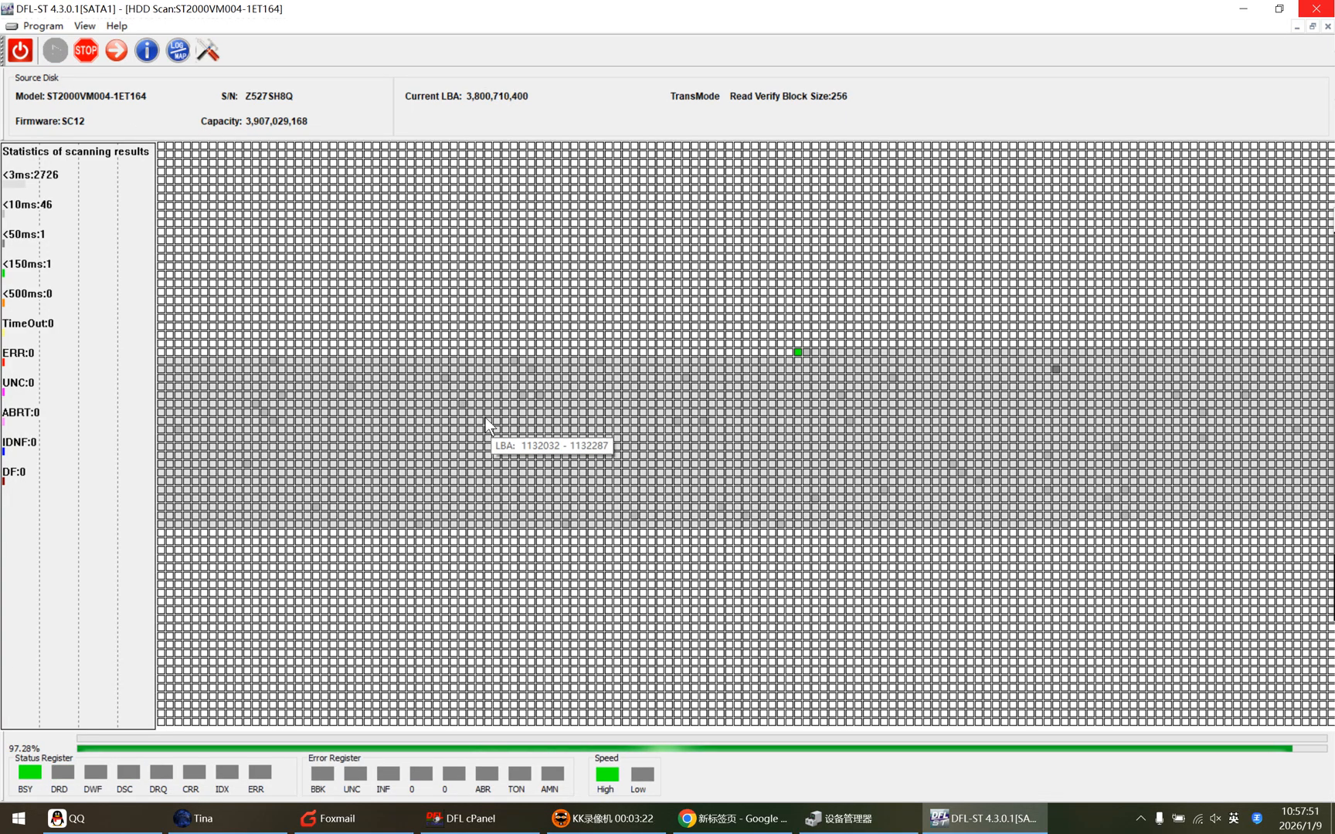
Stop the scan, close the scan window and return to the COM terminal.
click(85, 52)
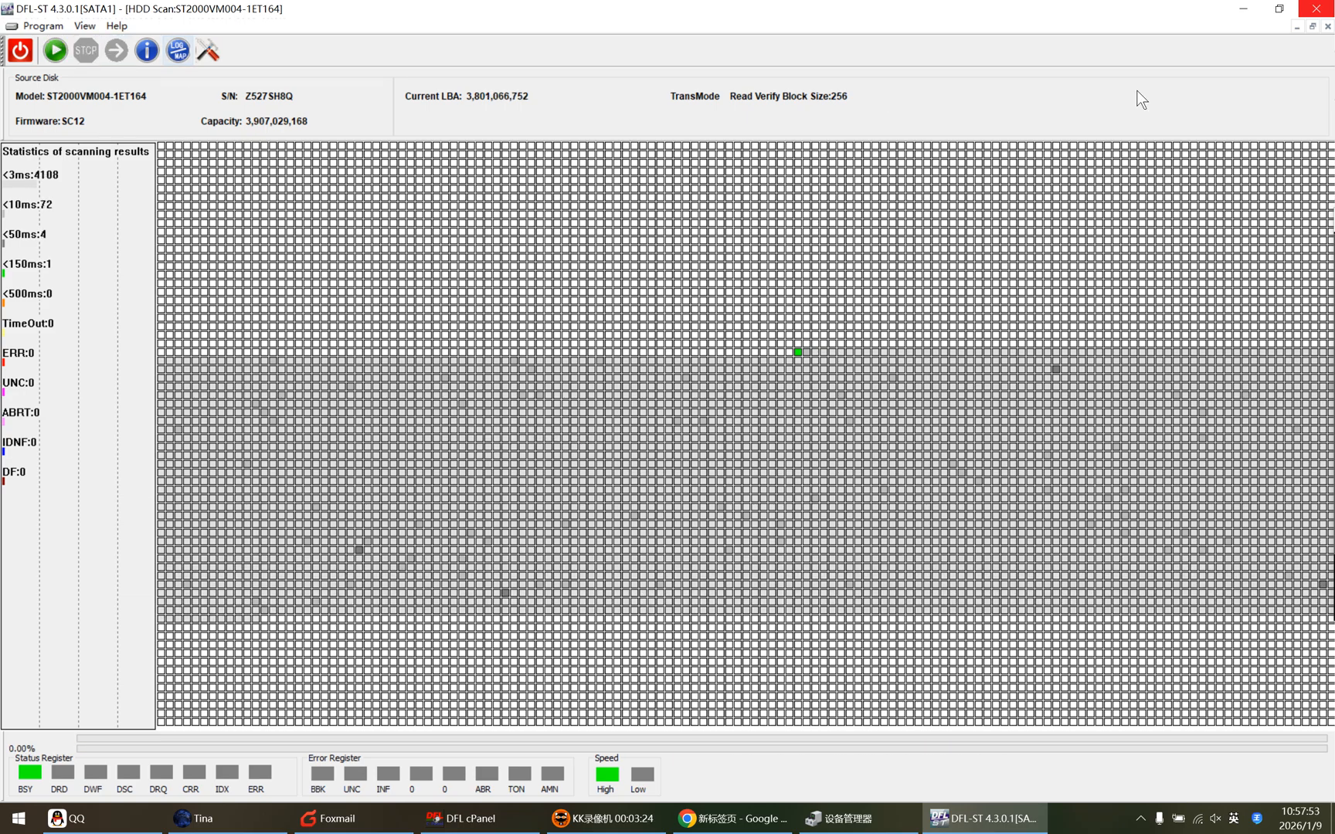
click(1327, 25)
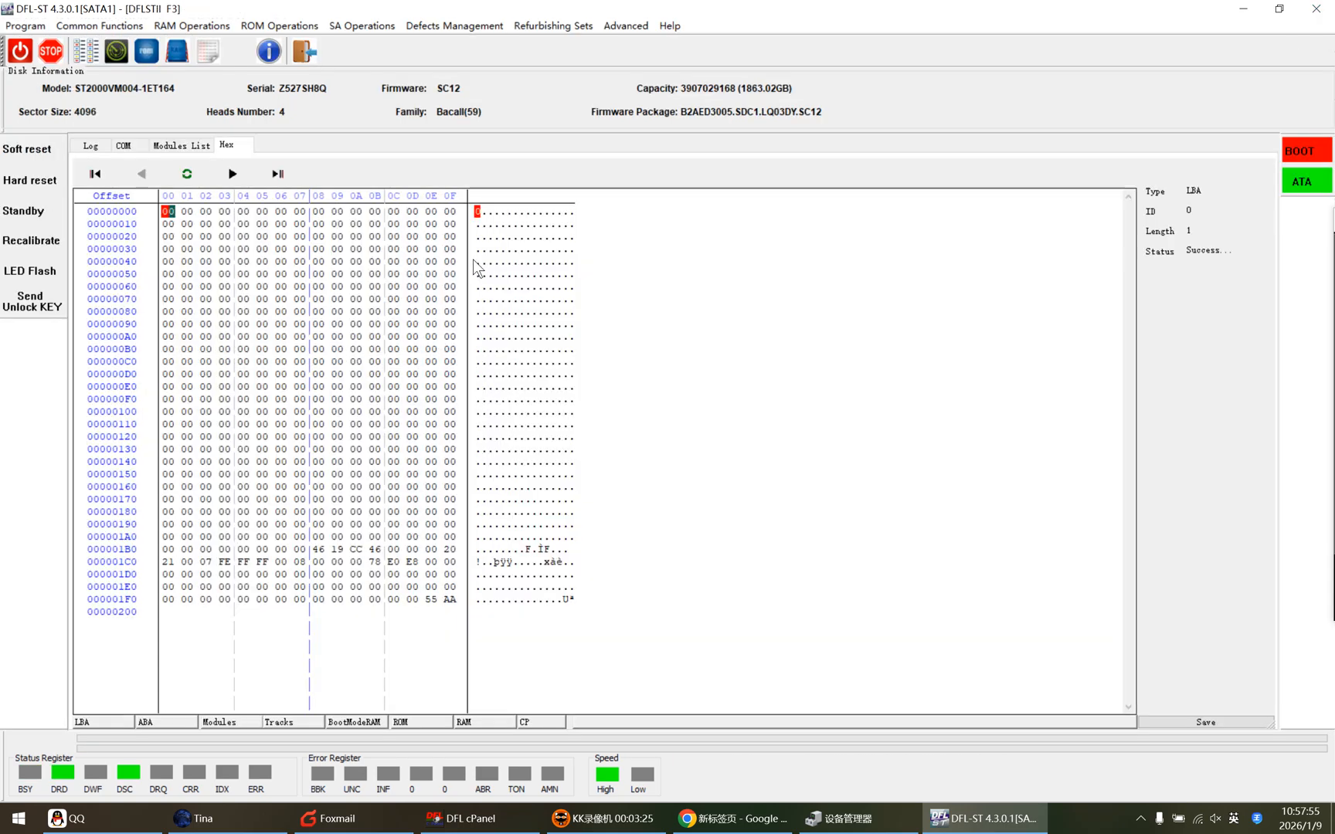
click(121, 146)
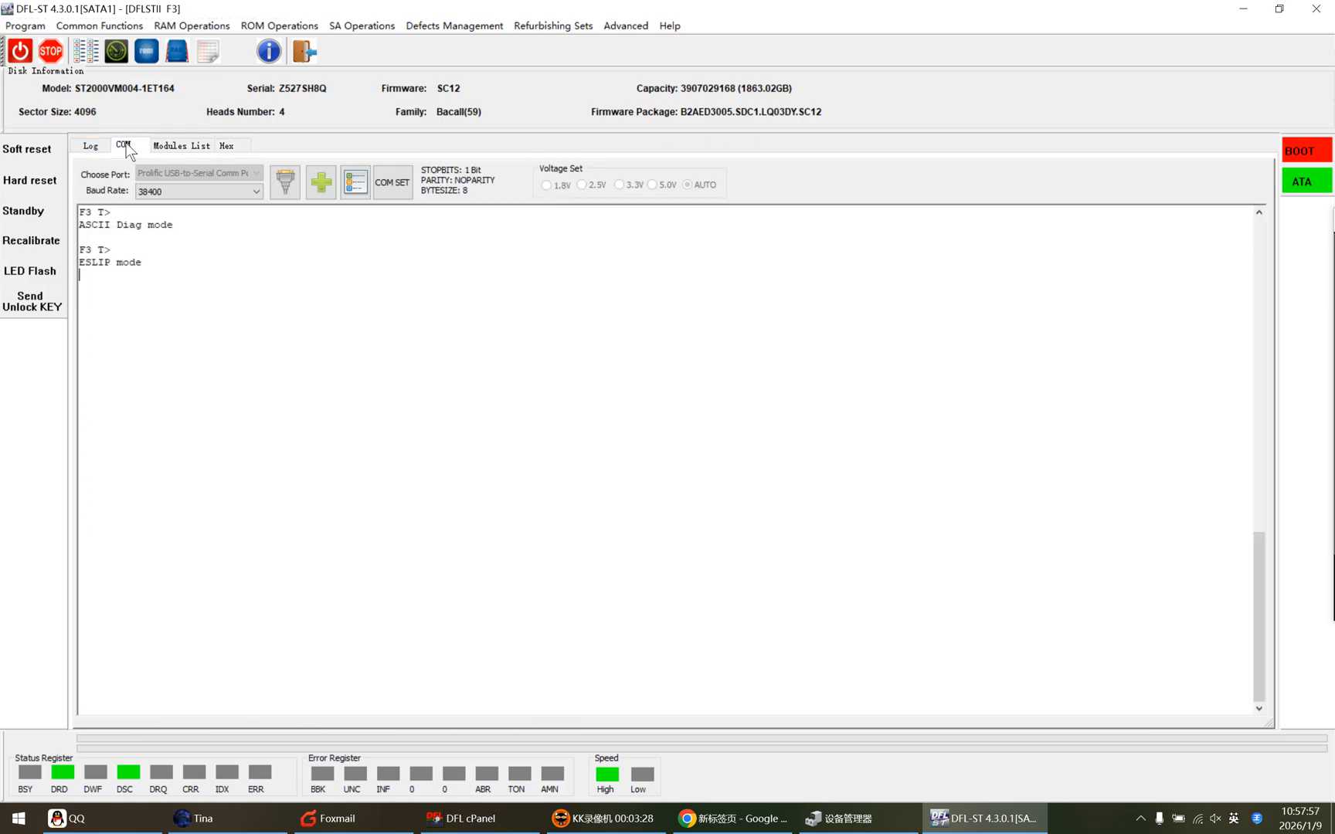
Open the DFL cPanel and launch the DDP data extraction tool for the drive on SATA 1.
click(451, 822)
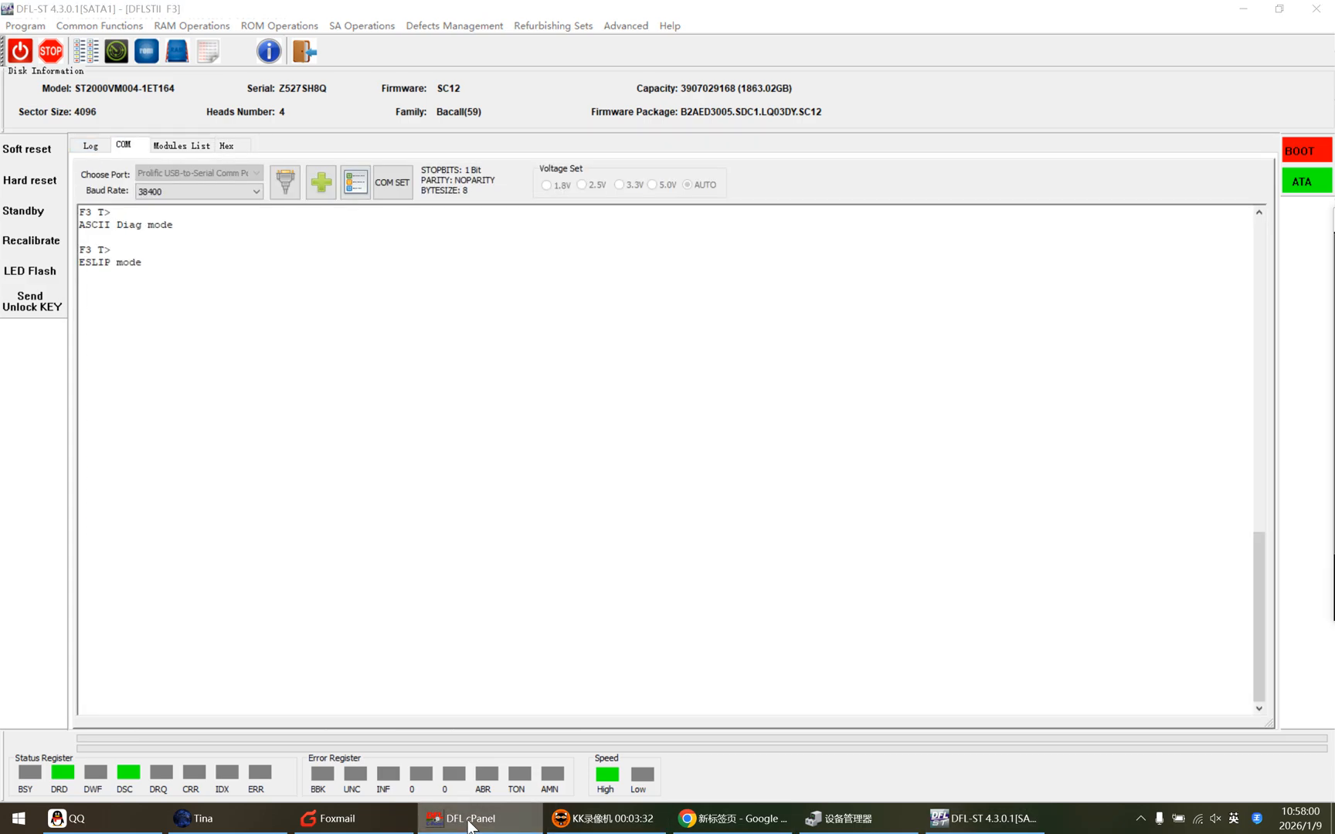
click(469, 823)
click(470, 823)
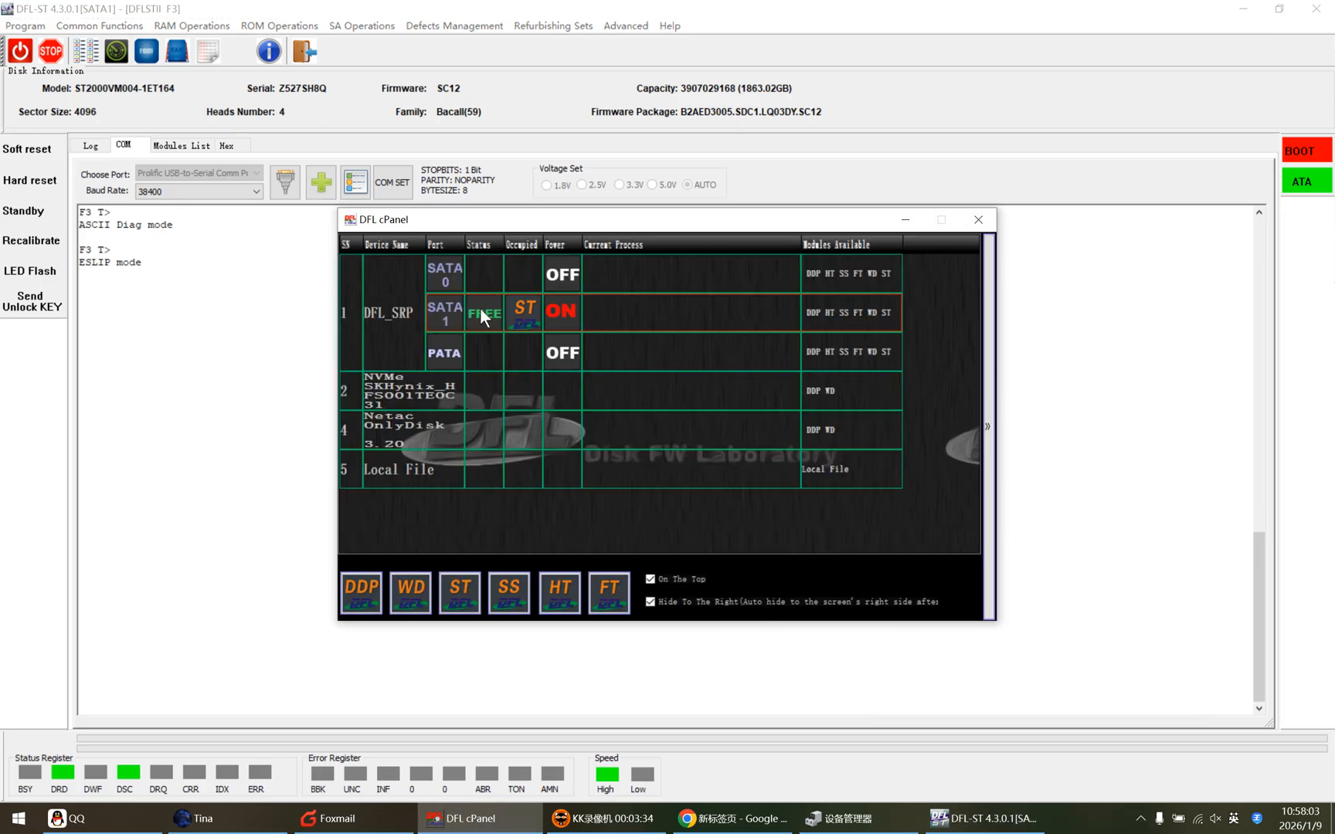
click(360, 591)
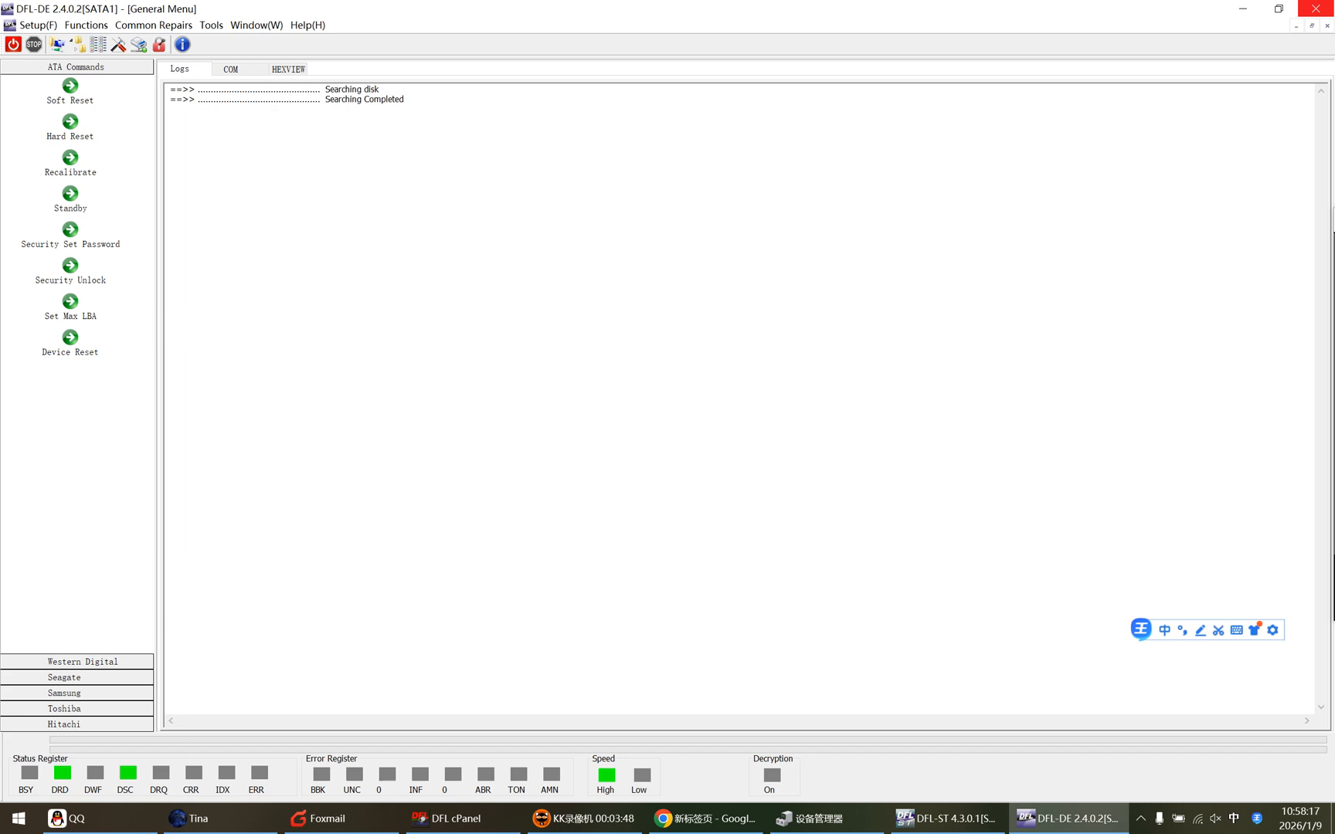
Create a new task on the source disk with File Extraction and auto-expand partition enabled.
click(58, 45)
click(679, 320)
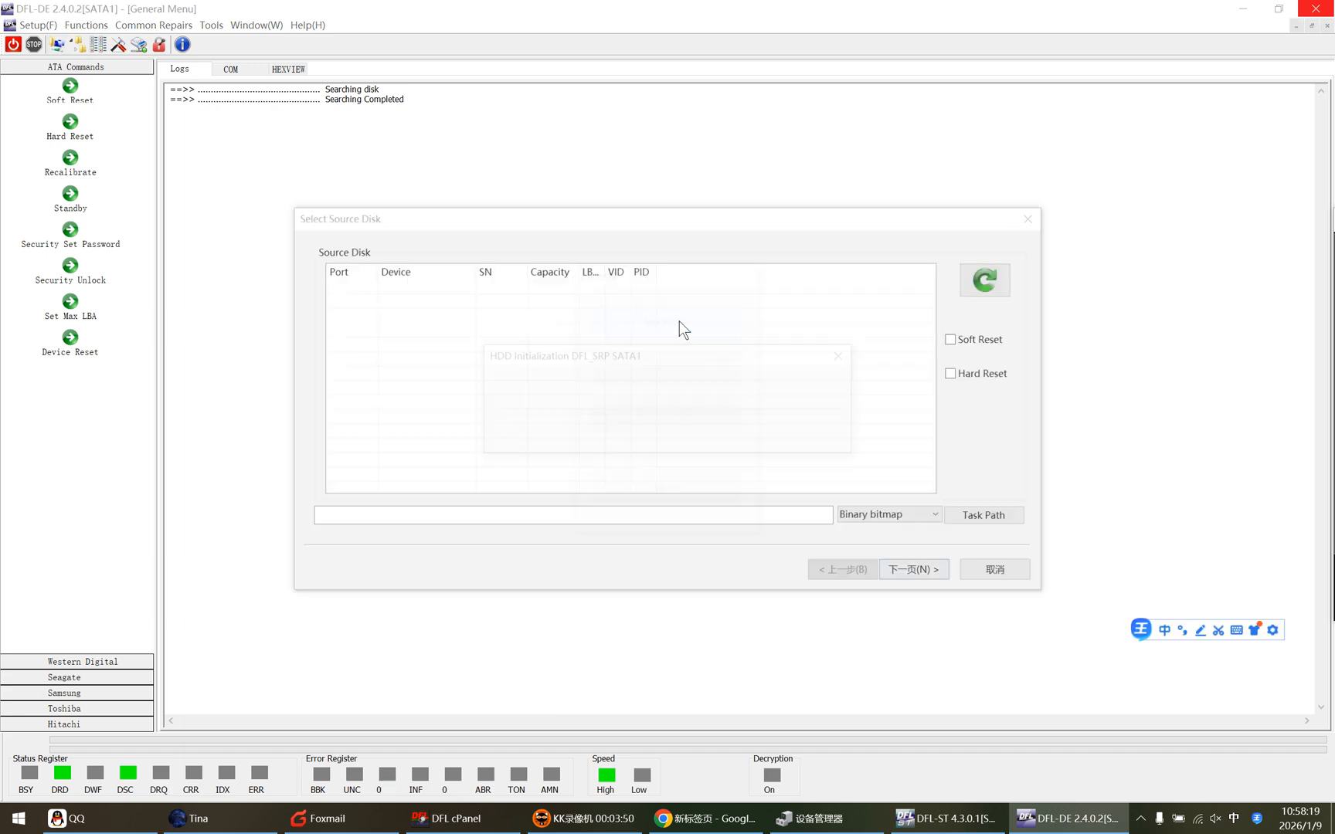
click(925, 570)
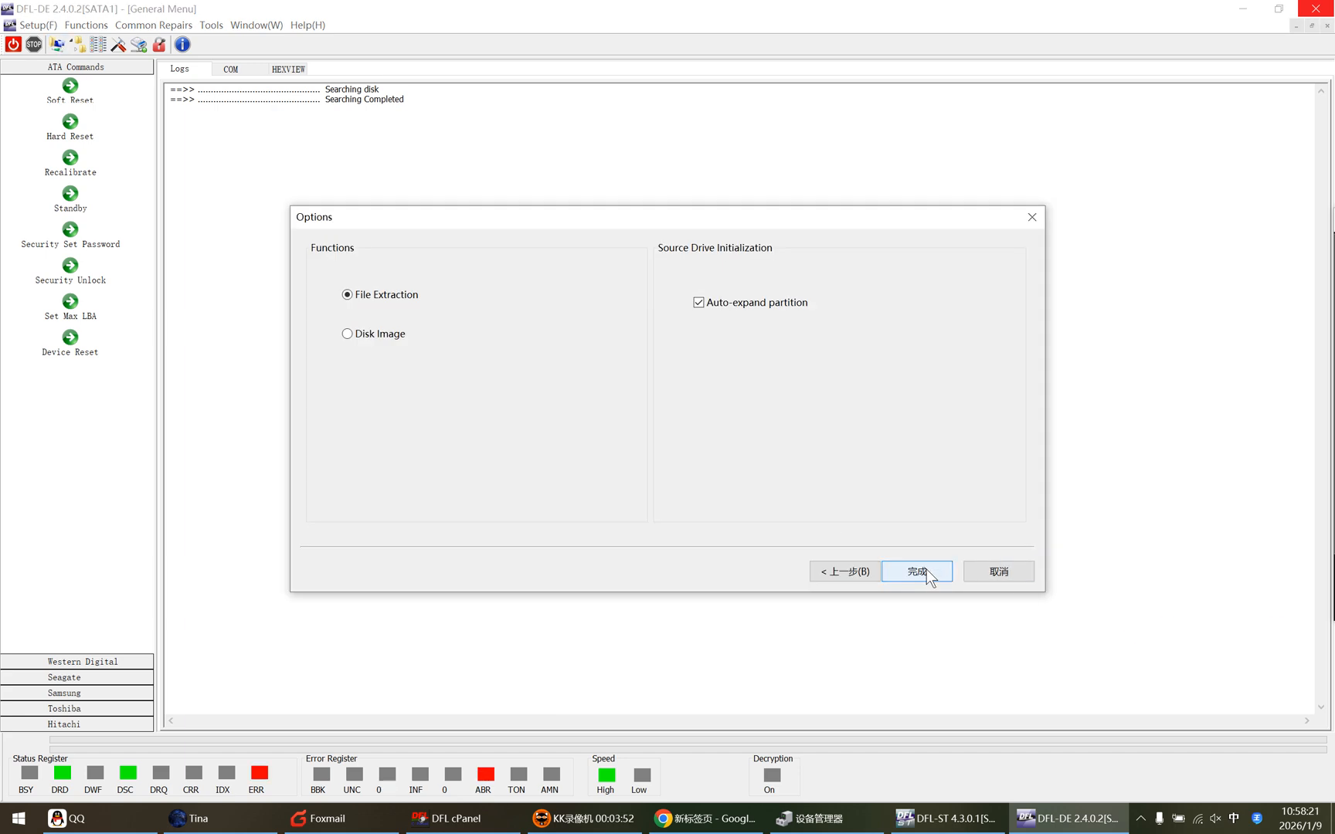
click(926, 572)
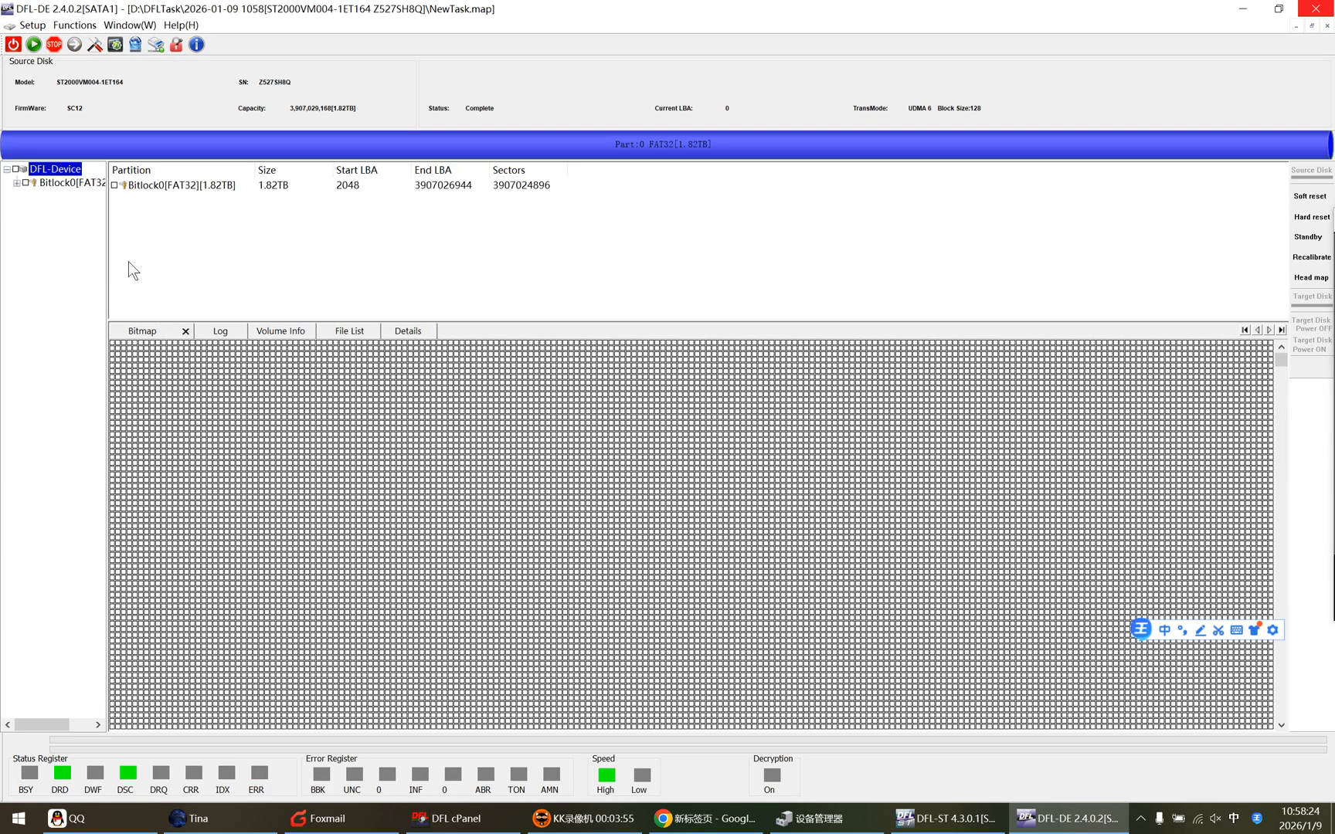
Open the Bitlock0 FAT32 partition and cancel the BitLocker analyser prompt.
drag(107, 272, 156, 272)
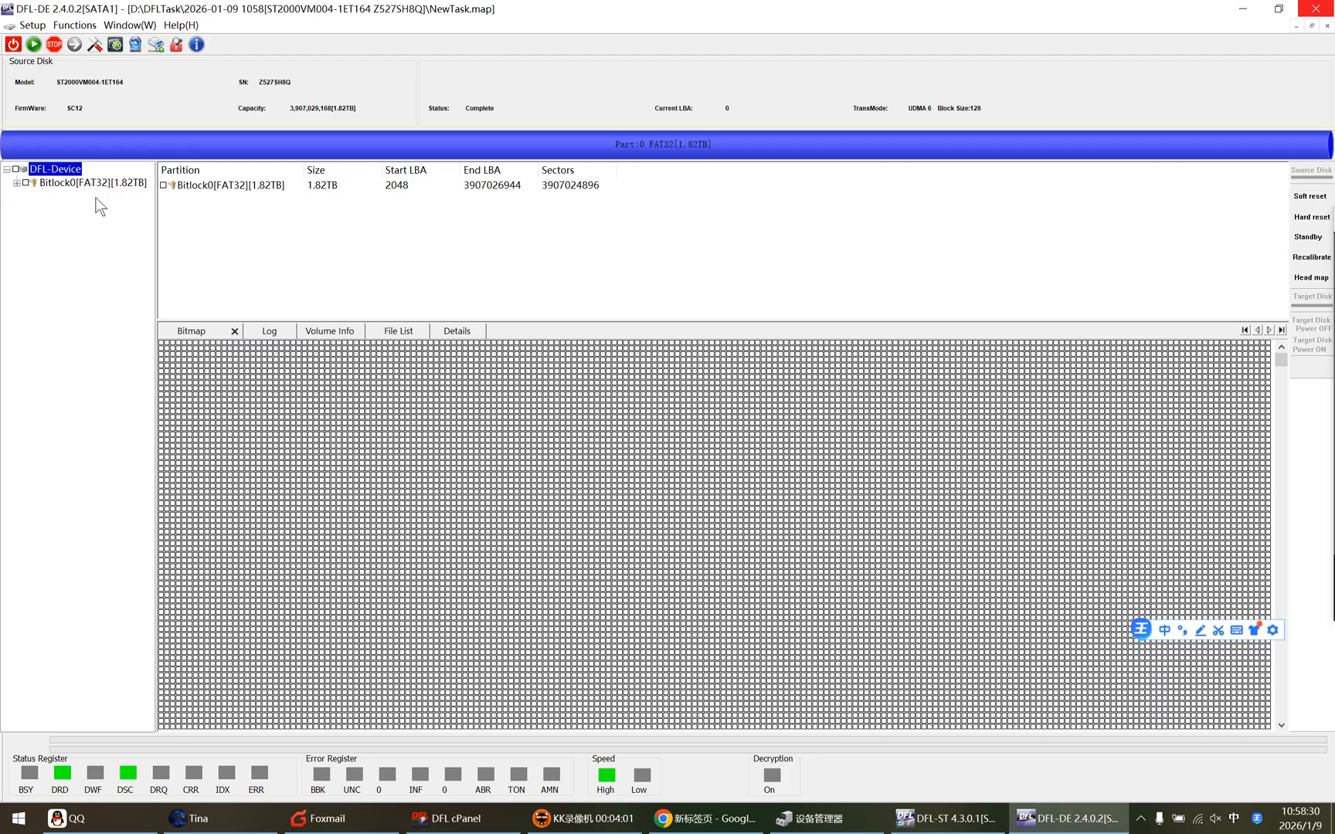
double_click(95, 184)
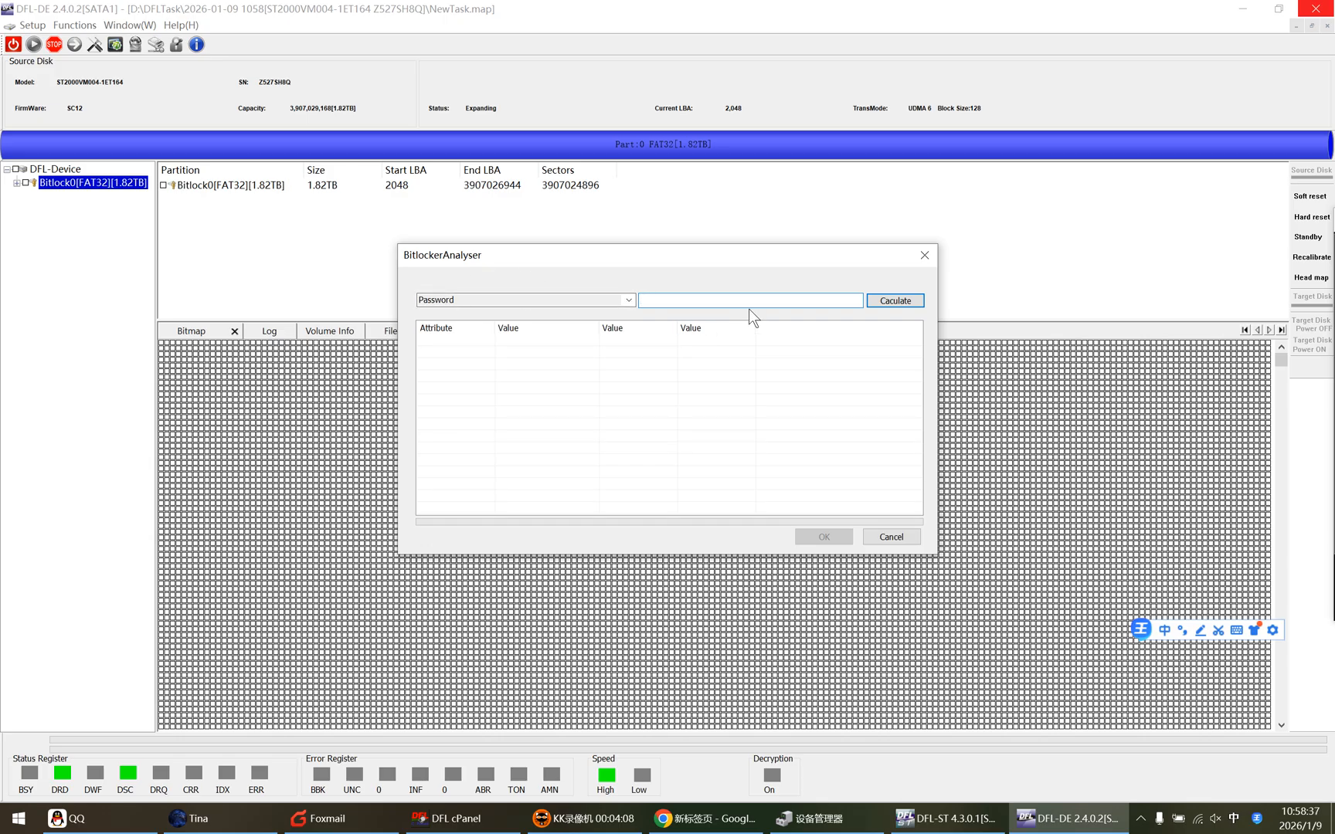
click(889, 535)
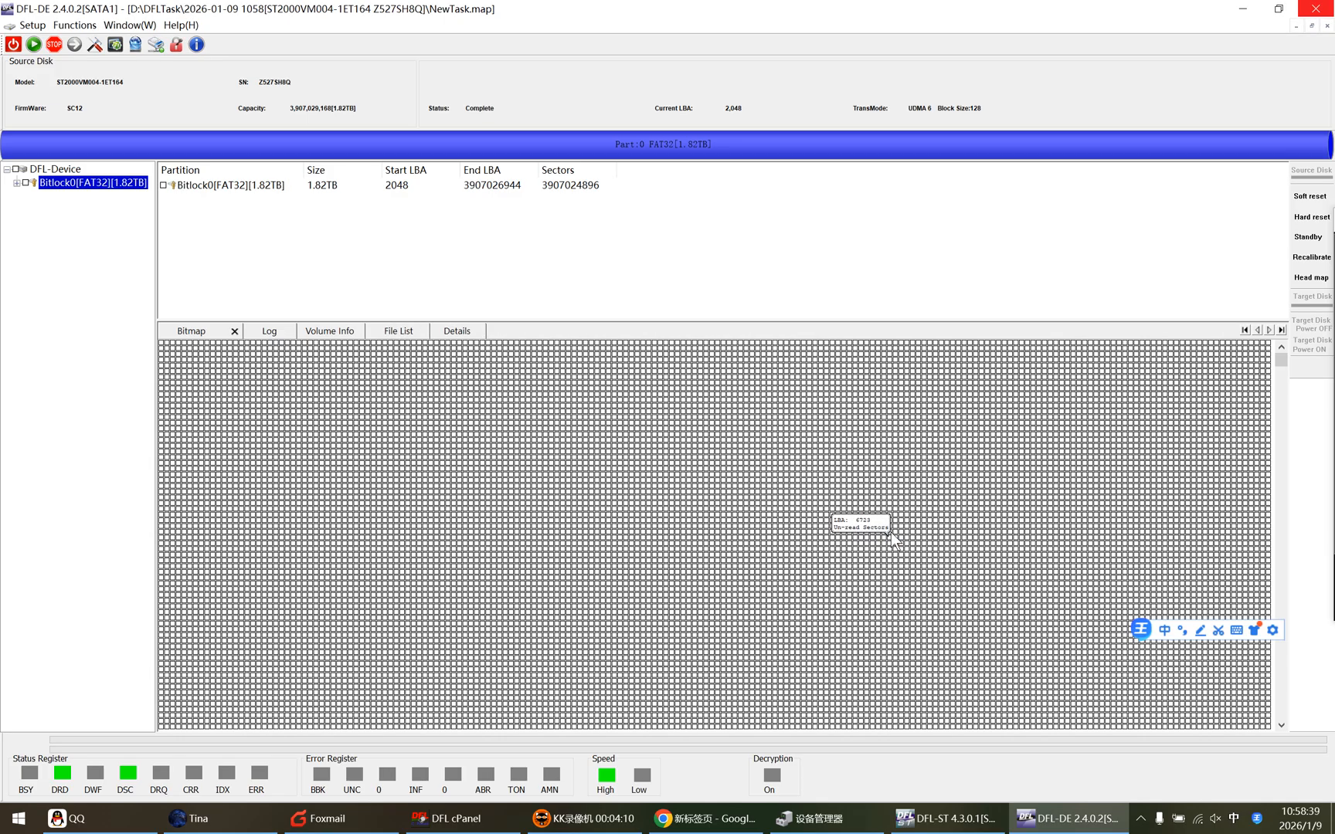